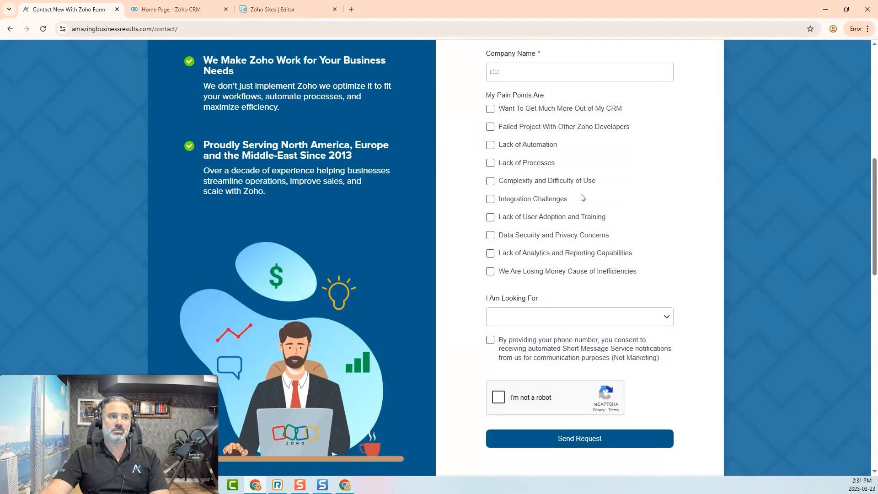
# Review the Zoho Sites home page in the editor and the existing contact form on the company website
pyautogui.click(274, 9)
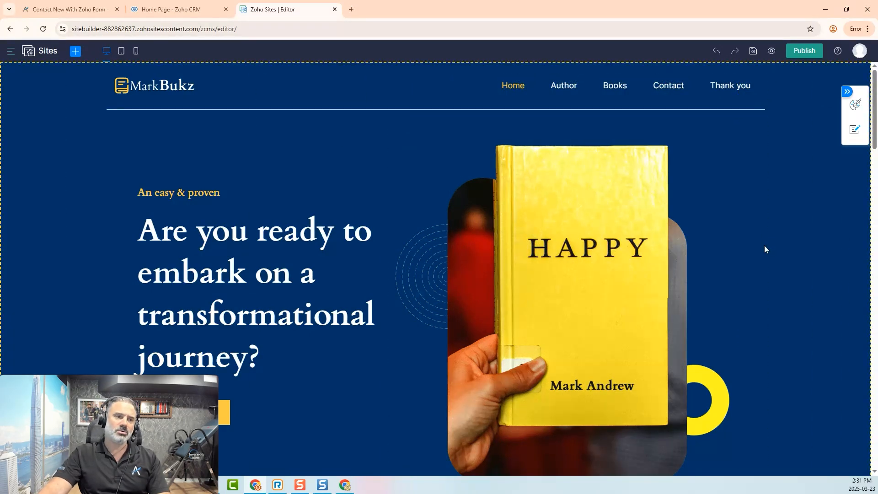
pyautogui.scroll(-10, 569, 217)
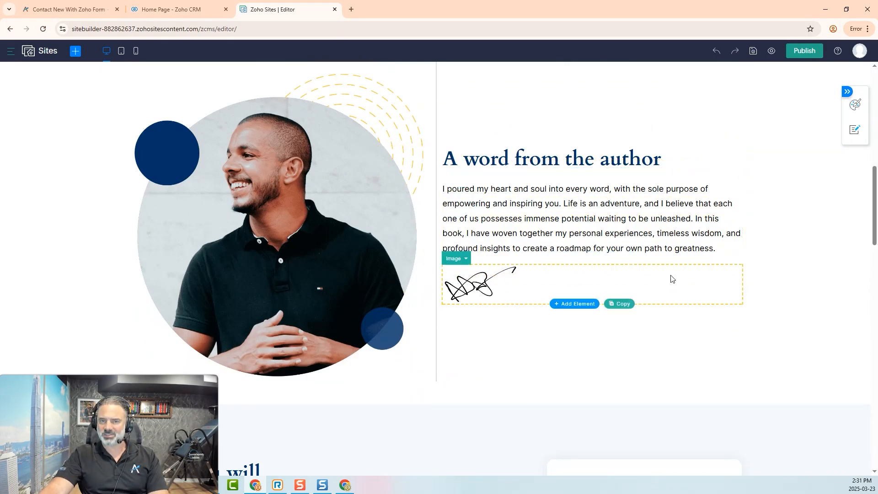
pyautogui.click(69, 9)
pyautogui.scroll(9, 424, 167)
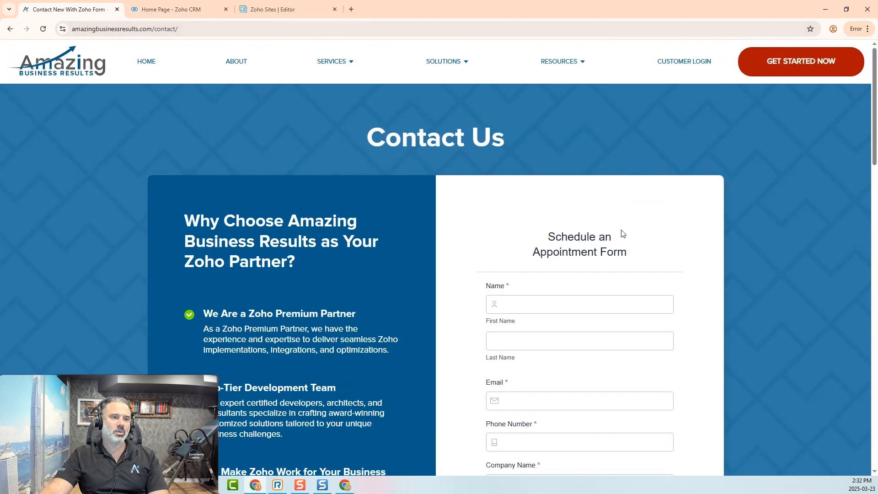
pyautogui.scroll(-4, 622, 233)
pyautogui.scroll(-9, 576, 224)
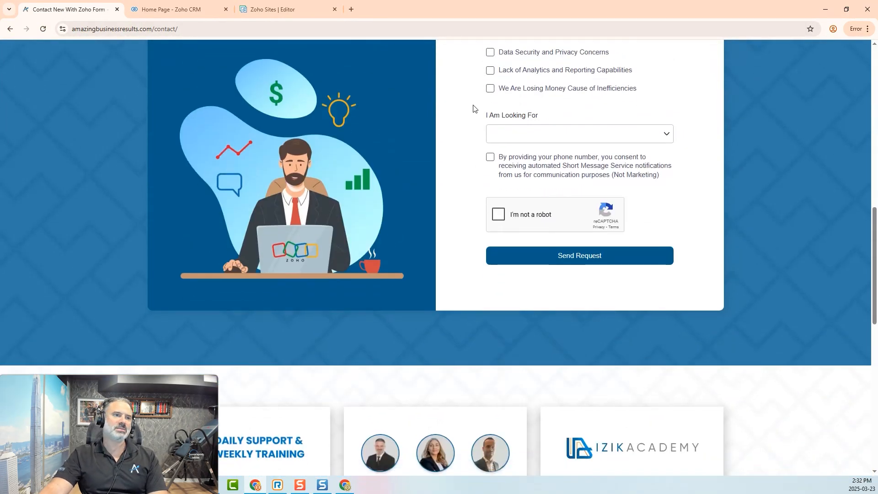
# Switch to Zoho CRM, search its Setup for webforms, and open the Webforms settings
pyautogui.click(170, 9)
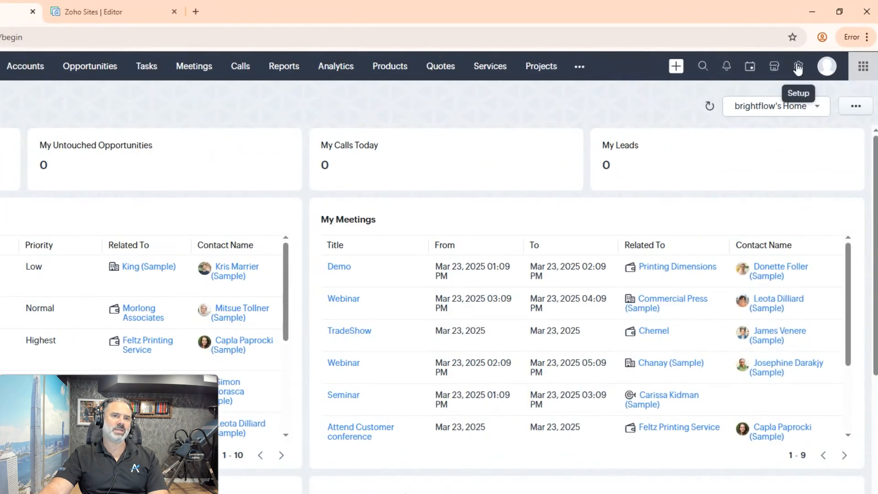
pyautogui.click(815, 51)
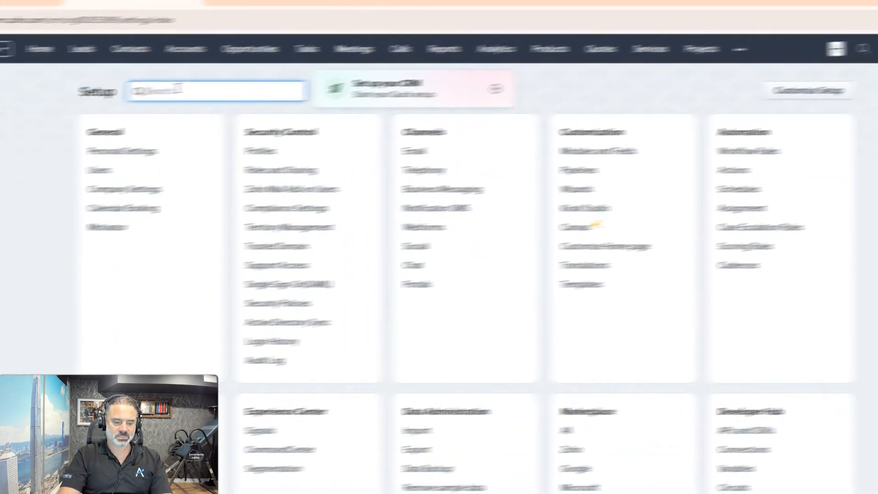
pyautogui.write('webf')
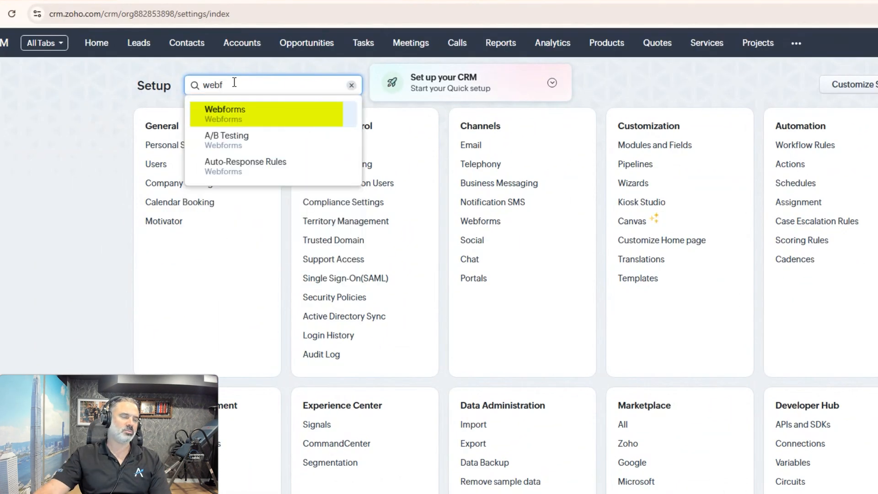
pyautogui.click(230, 113)
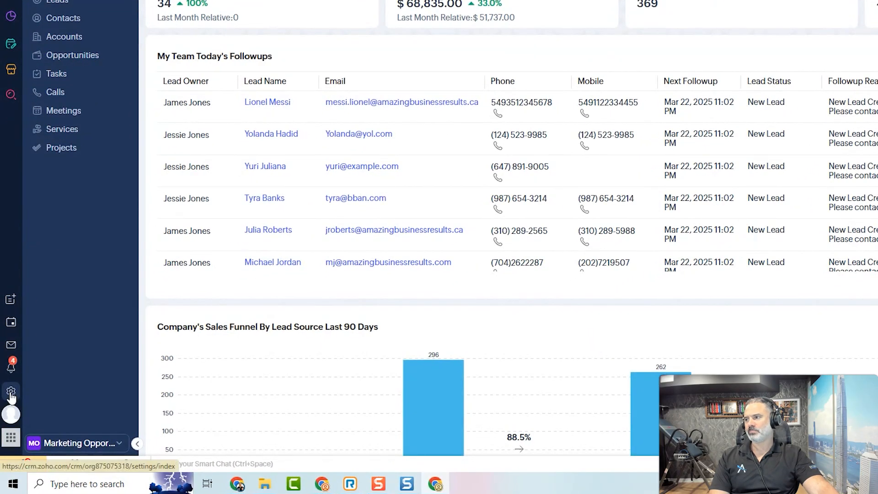
# In the other CRM account with the sidebar interface, search Setup for webforms and open the Webforms settings
pyautogui.click(11, 392)
pyautogui.click(55, 68)
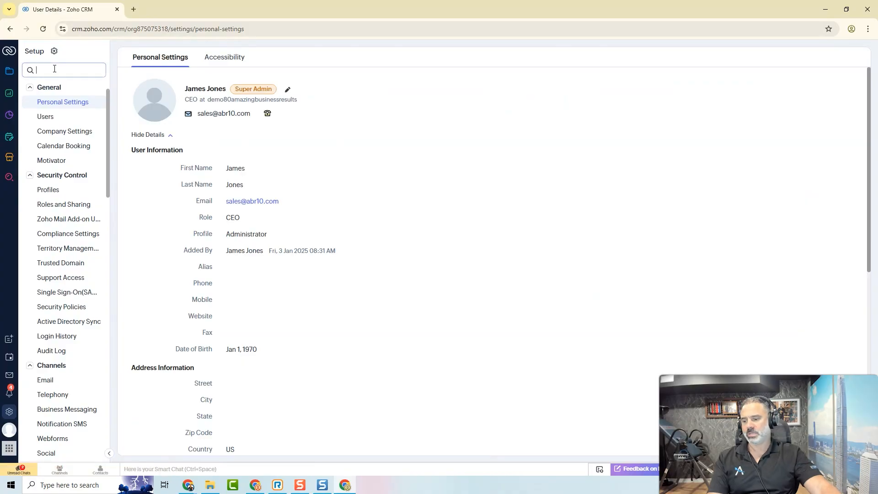
pyautogui.write('webfo')
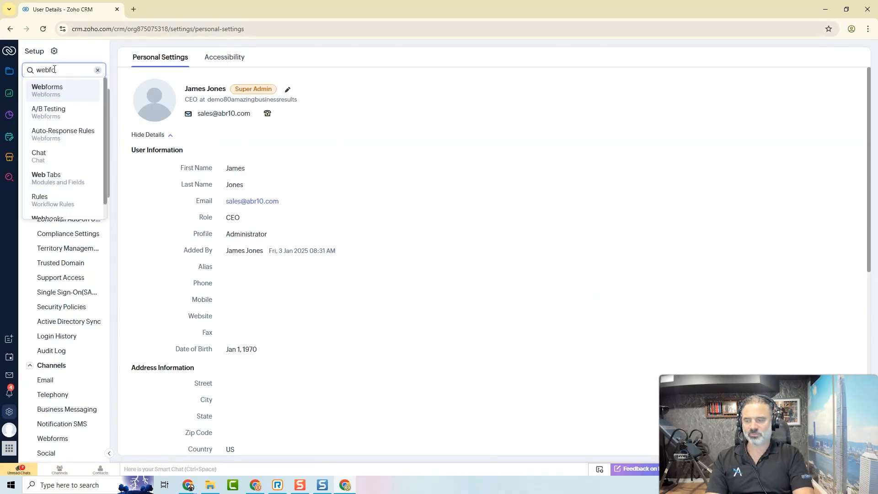
pyautogui.write('rms')
pyautogui.click(53, 91)
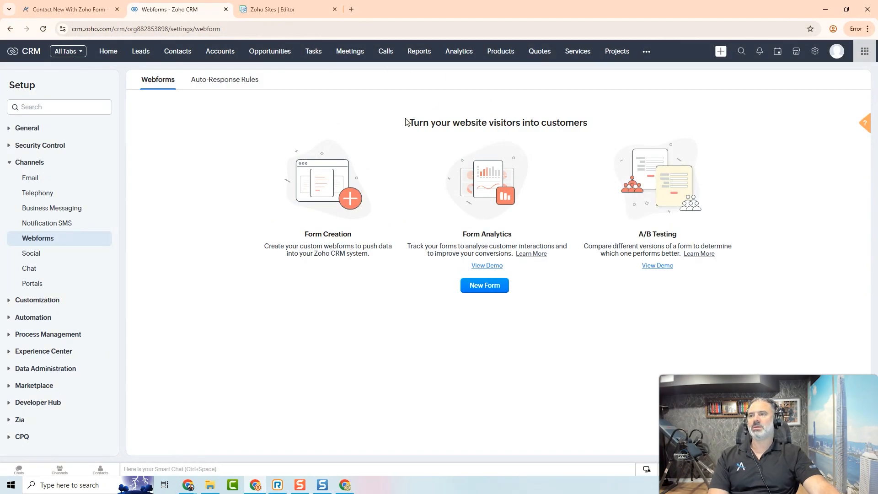
# Create a new webform named Contact Us for the Leads module
pyautogui.click(485, 285)
pyautogui.write('C')
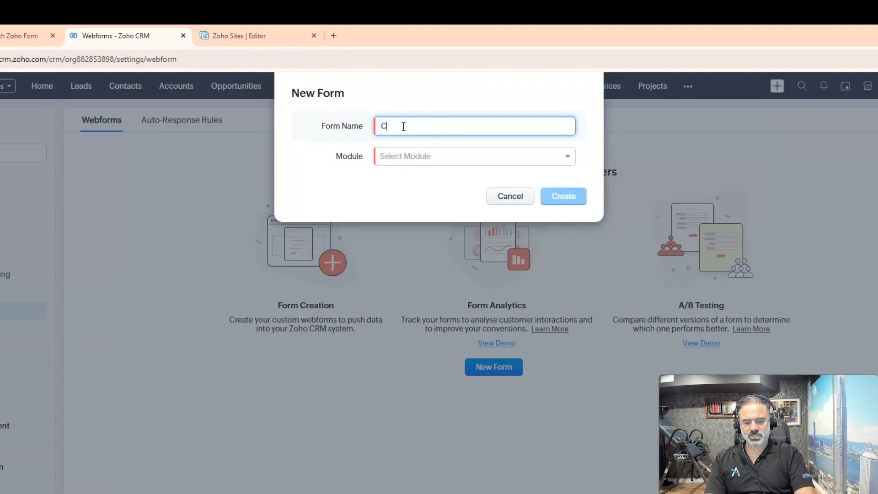
pyautogui.write('ontact Us')
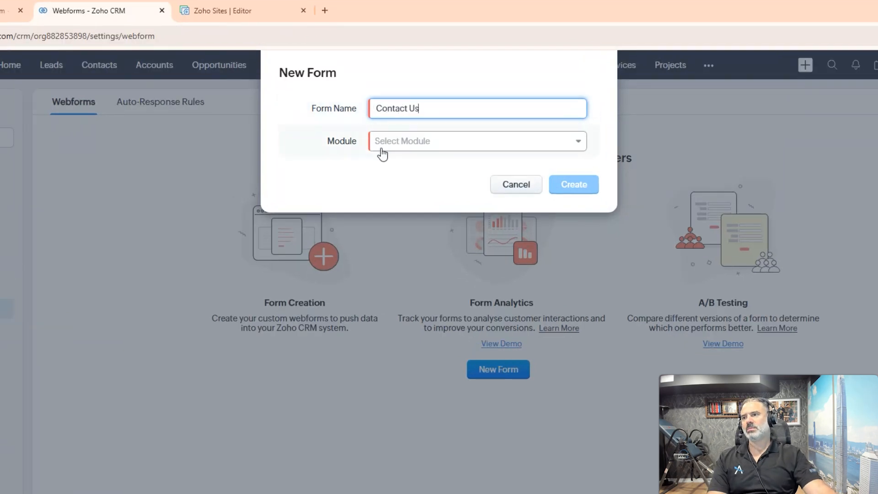
pyautogui.click(389, 157)
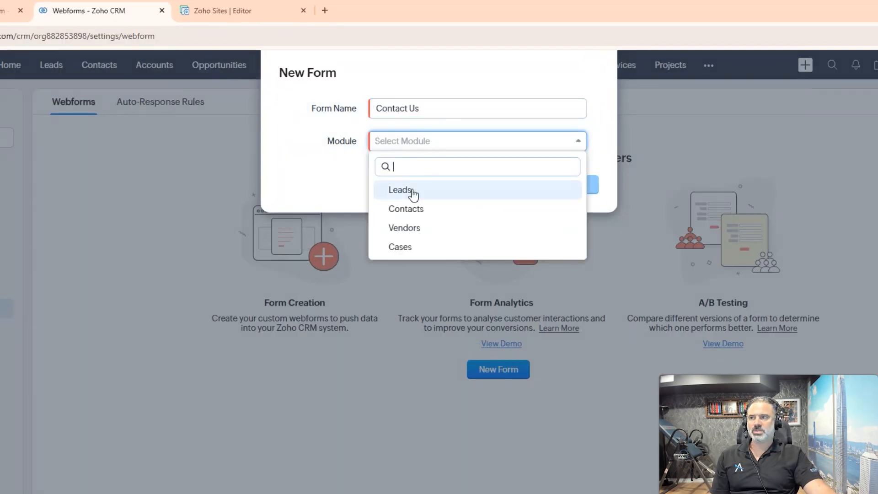
pyautogui.click(17, 8)
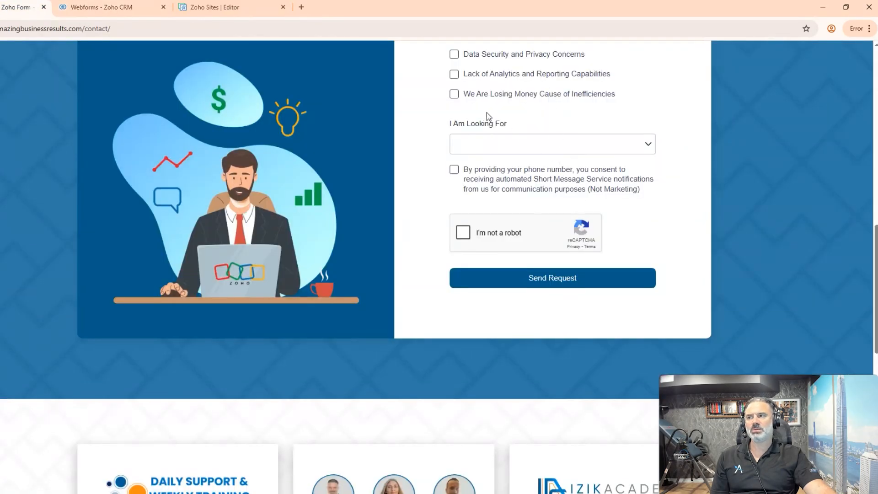
pyautogui.click(85, 7)
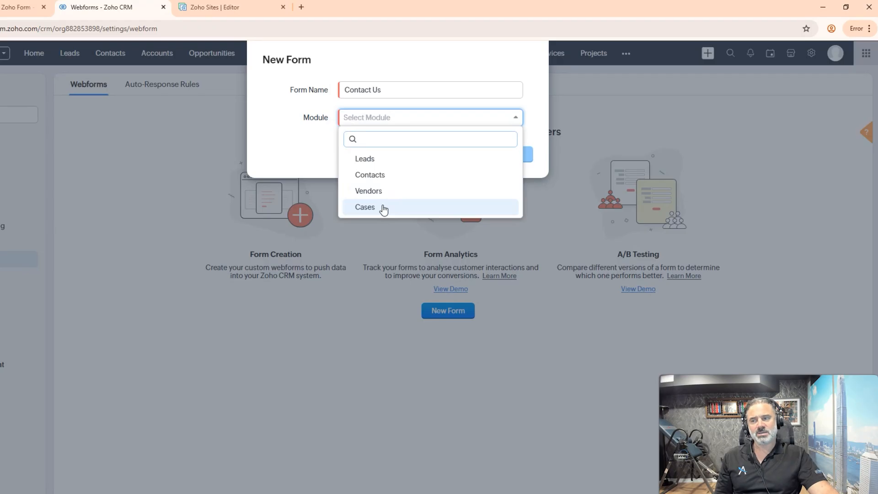
pyautogui.click(380, 160)
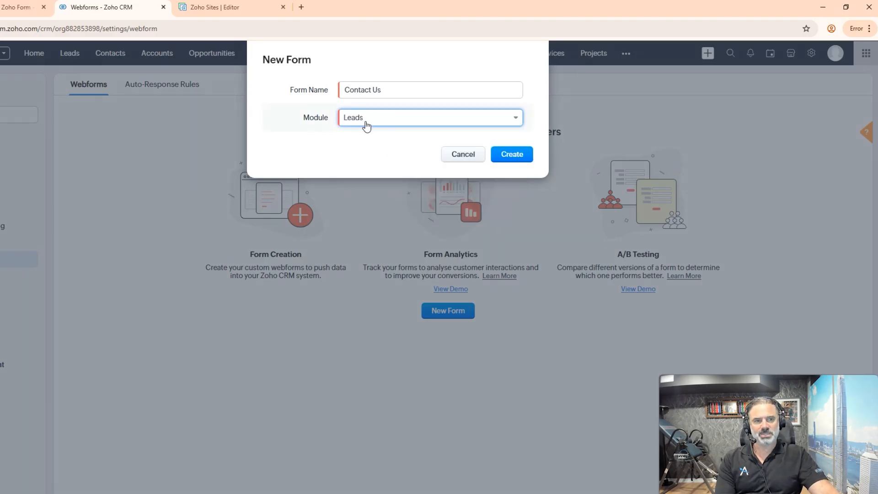
pyautogui.click(507, 154)
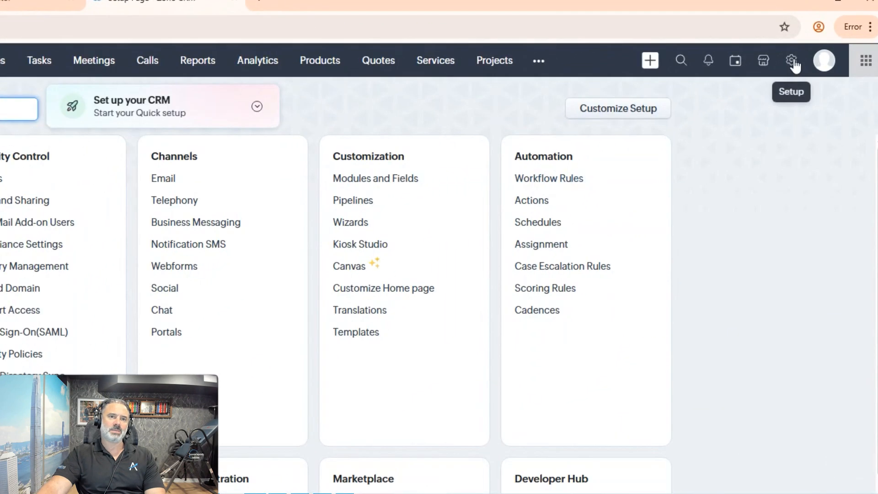
# Mark the First Name and Email fields as required in the Leads module's Standard layout and save it
pyautogui.click(393, 184)
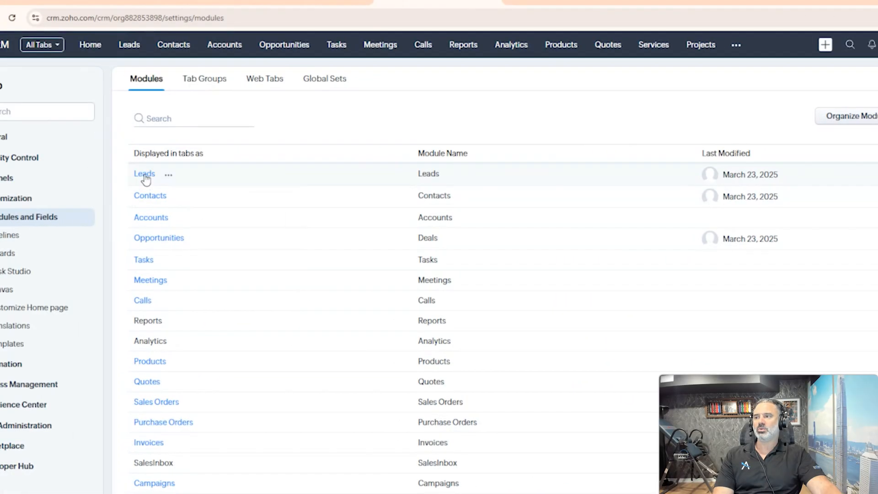
pyautogui.click(146, 177)
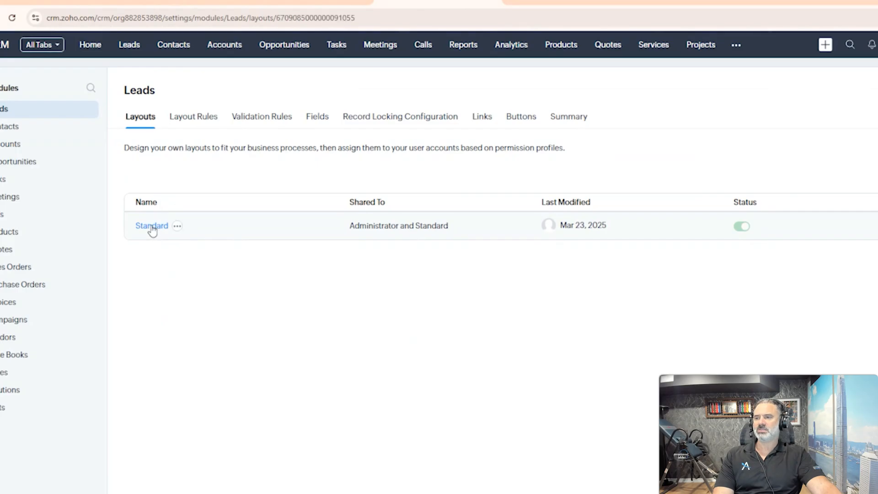
pyautogui.click(152, 226)
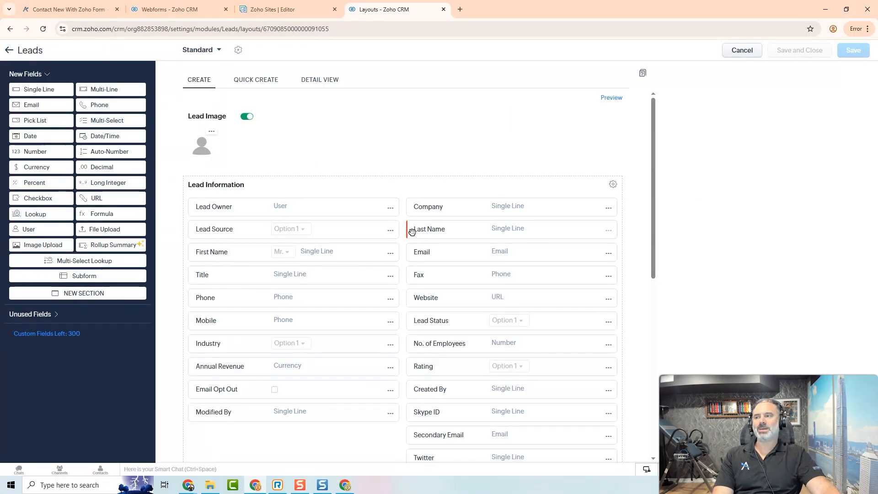
pyautogui.click(390, 253)
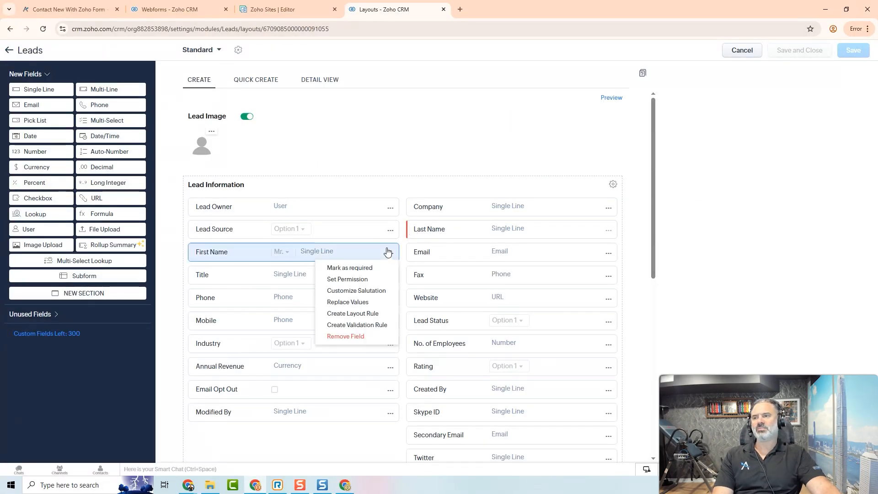
pyautogui.click(368, 271)
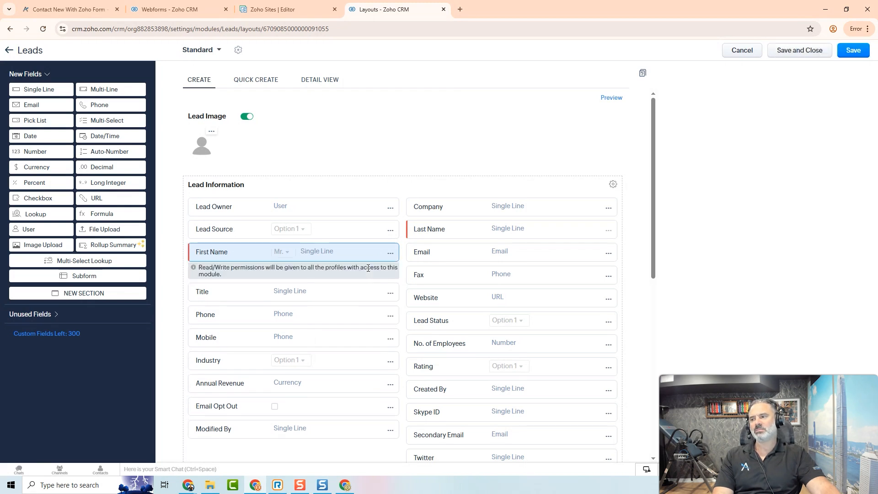
pyautogui.click(608, 252)
pyautogui.click(572, 269)
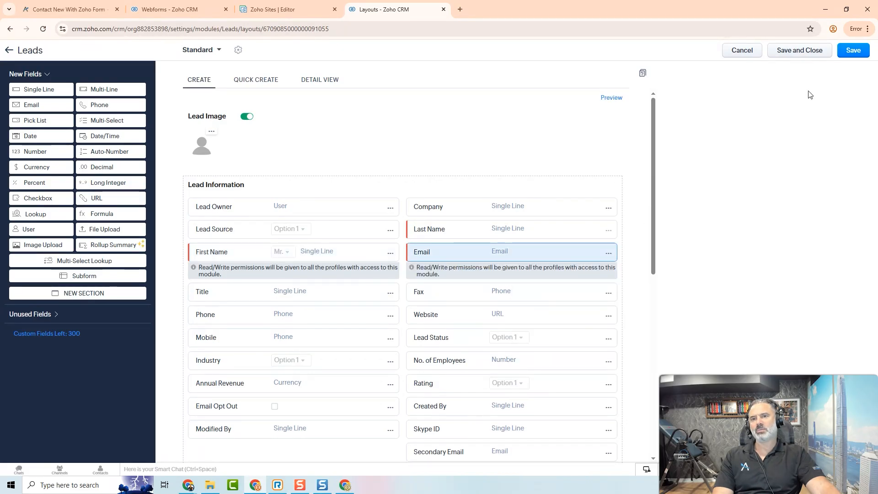
pyautogui.click(853, 51)
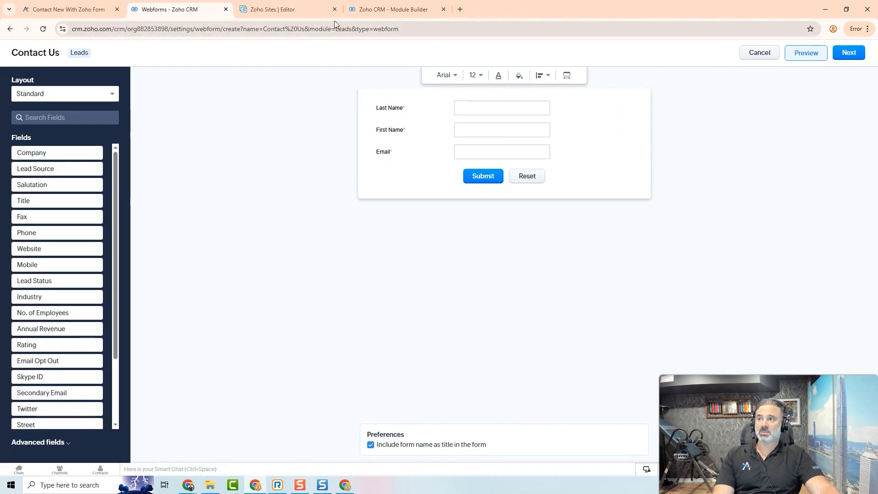
# Remove the required setting from the Email and First Name fields in the Leads layout and save it
pyautogui.click(371, 10)
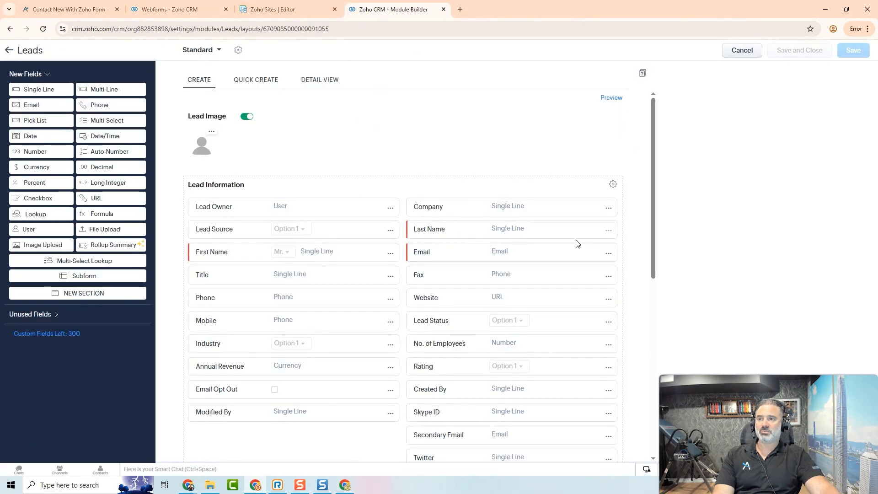
pyautogui.click(608, 253)
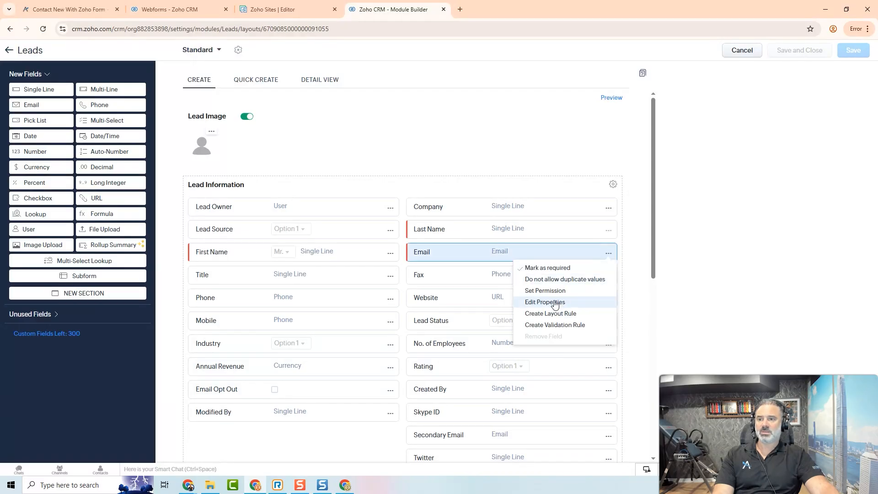
pyautogui.click(548, 268)
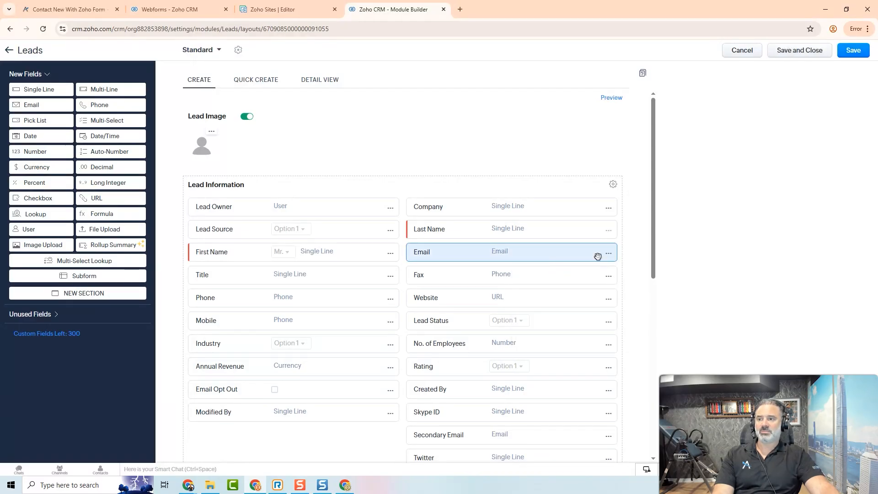
pyautogui.click(391, 254)
pyautogui.click(350, 267)
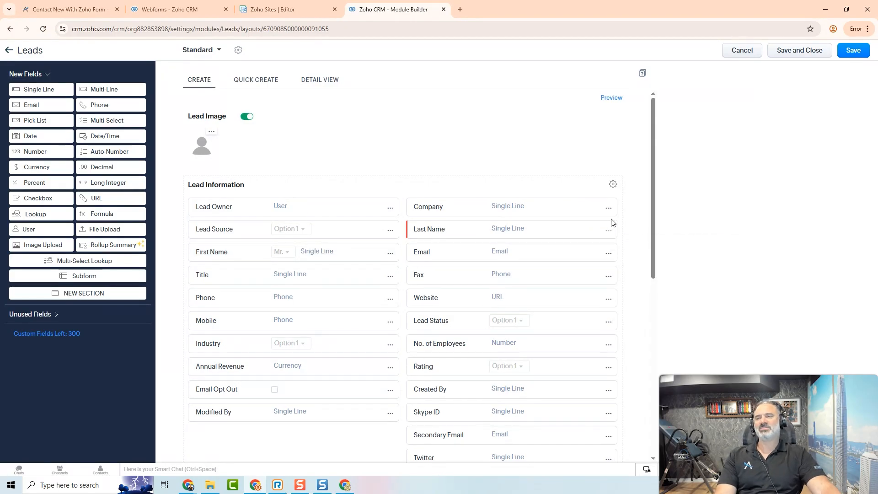
pyautogui.click(850, 52)
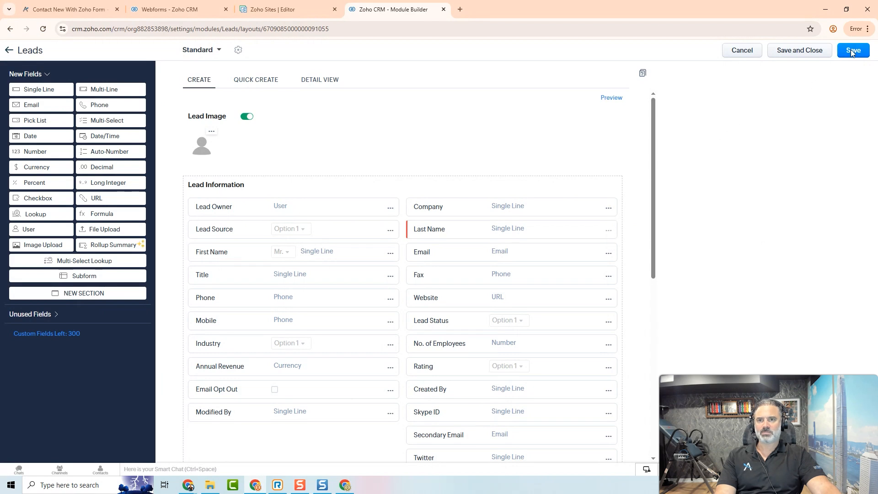
# Reload the Contact Us webform editor and add First Name above Last Name, with Phone and Email below it
pyautogui.click(170, 9)
pyautogui.click(43, 29)
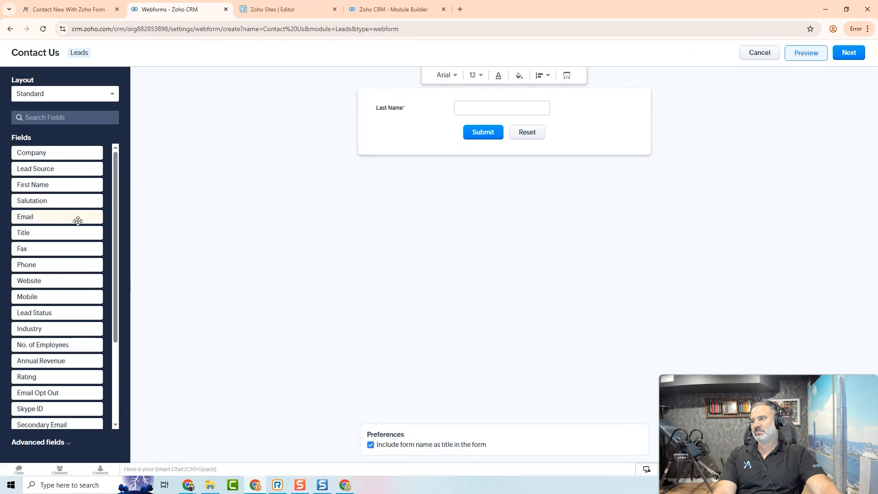
pyautogui.moveTo(75, 183); pyautogui.dragTo(470, 98)
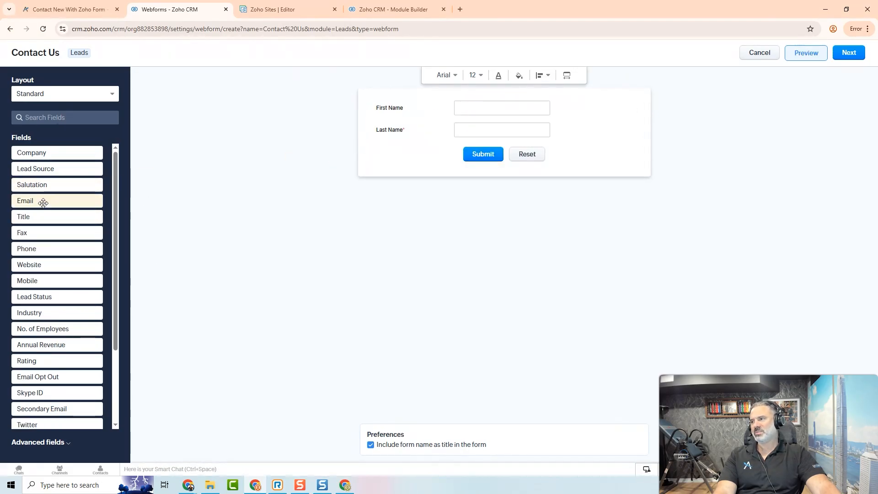
pyautogui.moveTo(43, 203); pyautogui.dragTo(426, 142)
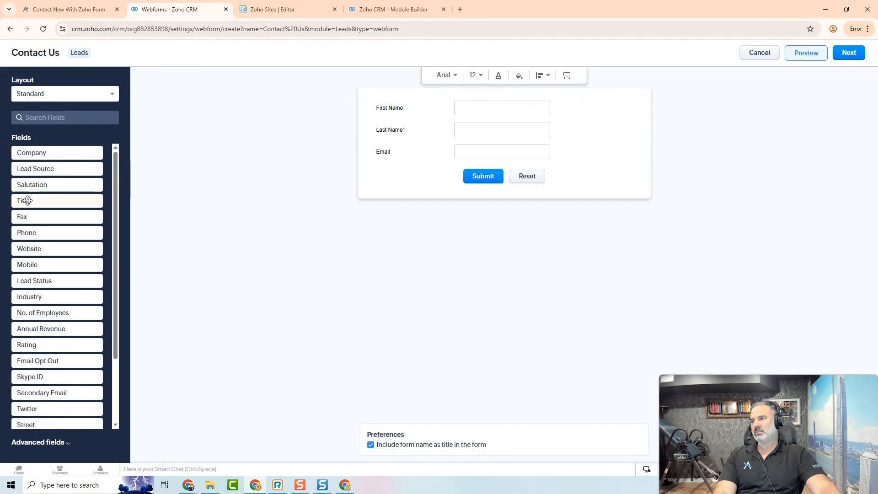
pyautogui.moveTo(44, 233); pyautogui.dragTo(476, 150)
pyautogui.moveTo(430, 165); pyautogui.dragTo(432, 151)
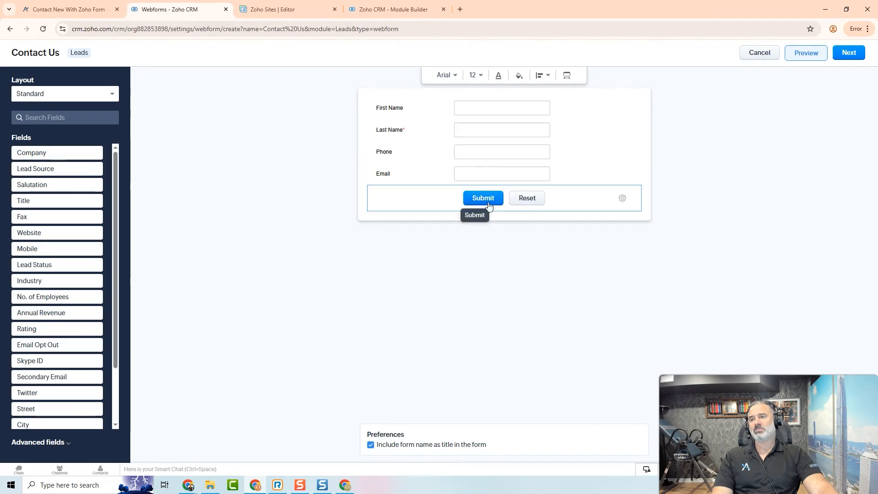
pyautogui.click(622, 197)
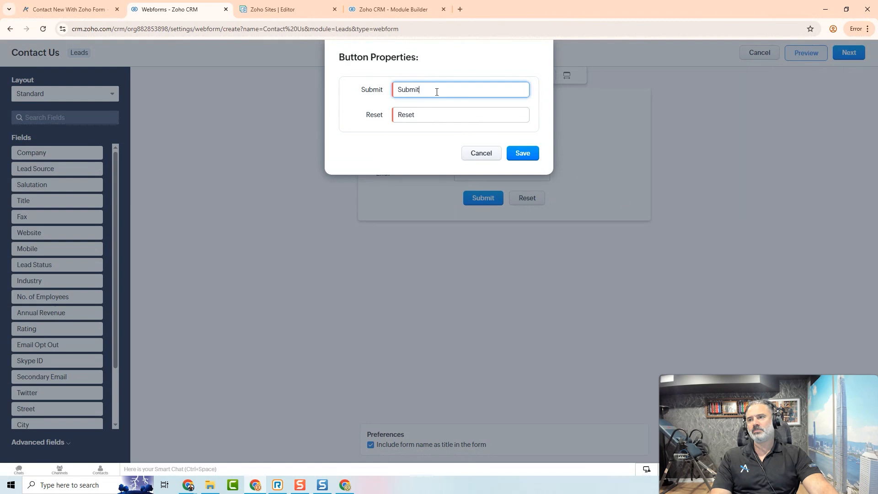
pyautogui.moveTo(437, 91); pyautogui.dragTo(327, 96)
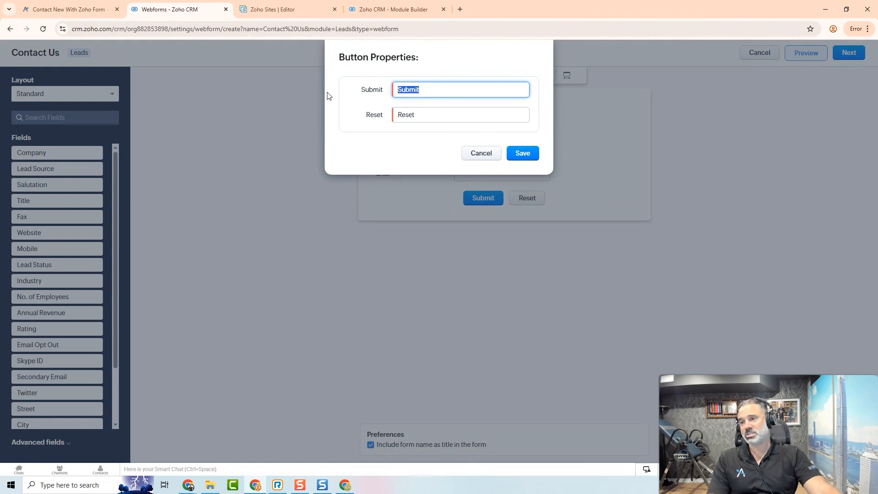
pyautogui.click(482, 153)
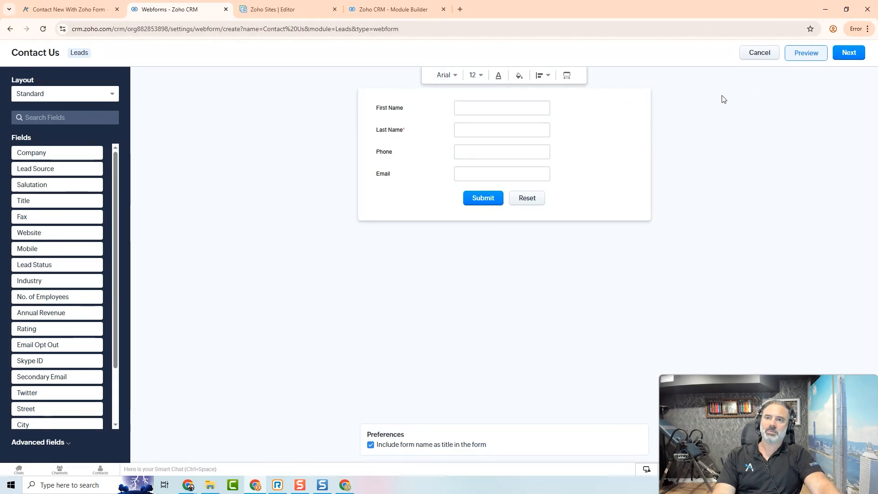
# Proceed to the Contact Us details and add the Zoho Sites preview's home page URL as the form location URL
pyautogui.click(847, 53)
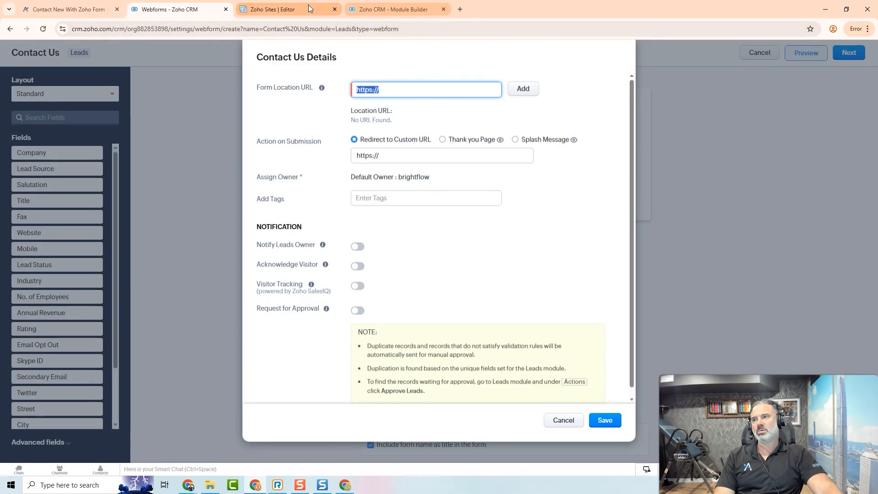
pyautogui.click(315, 10)
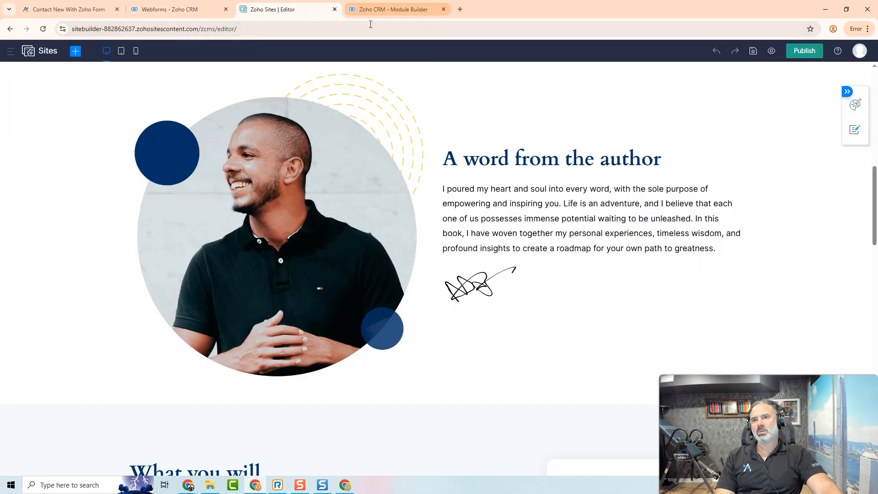
pyautogui.click(771, 51)
pyautogui.click(224, 30)
pyautogui.hotkey('ctrl', 'c')
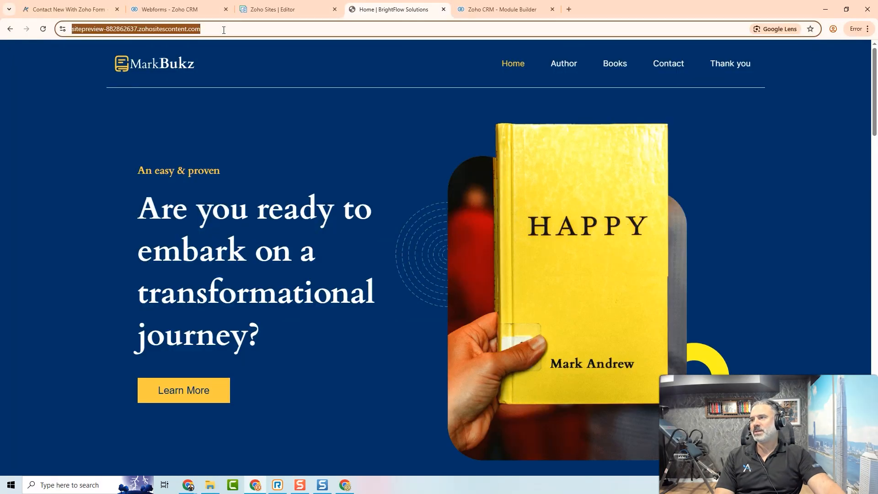
pyautogui.scroll(-20, 635, 254)
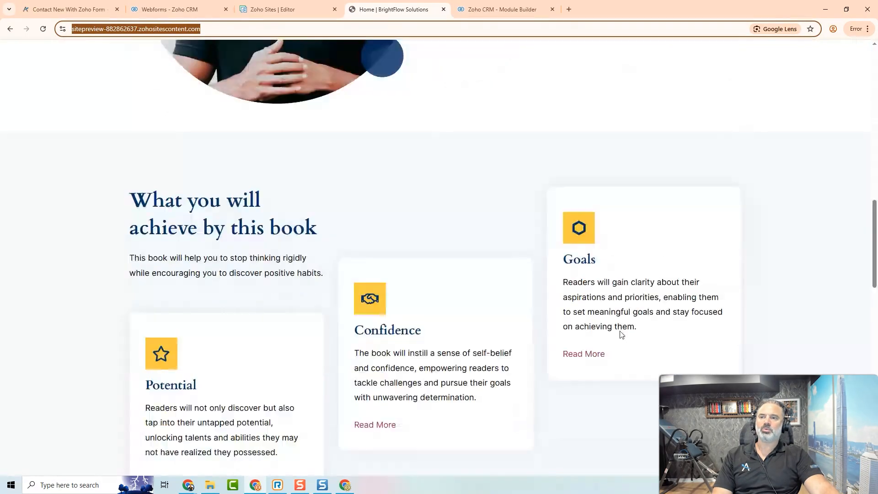
pyautogui.scroll(5, 464, 338)
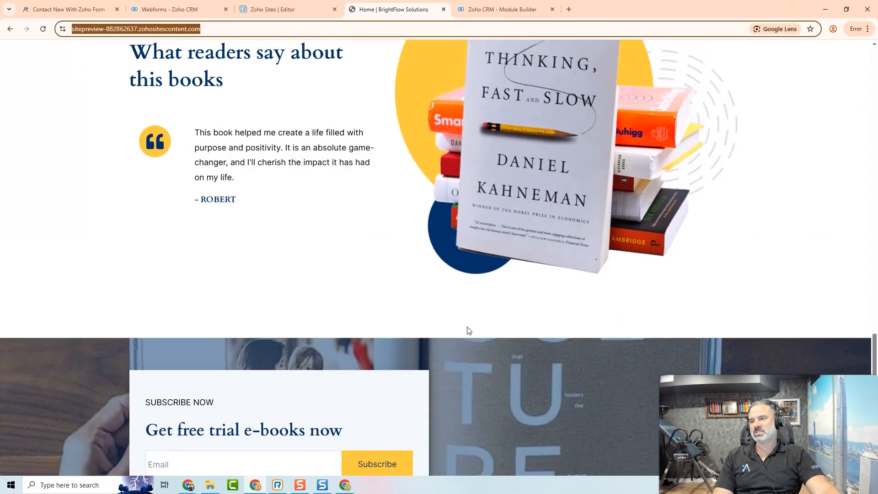
pyautogui.click(183, 10)
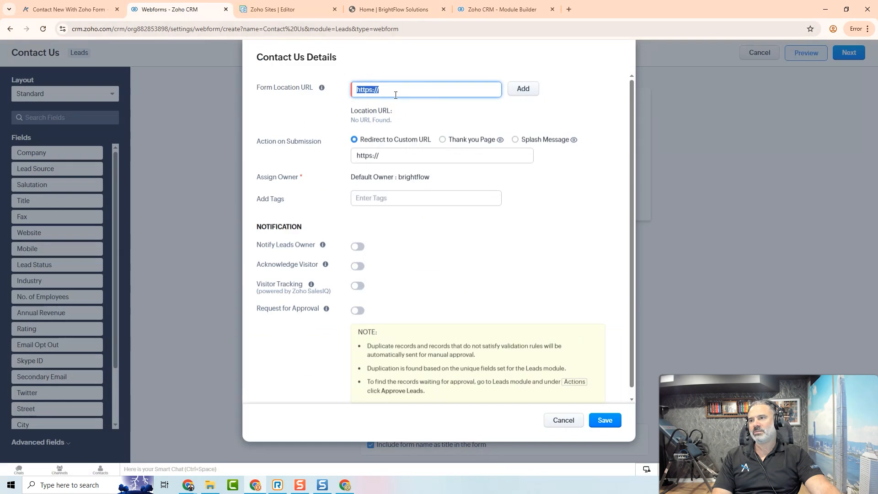
pyautogui.hotkey('ctrl', 'v')
pyautogui.click(520, 89)
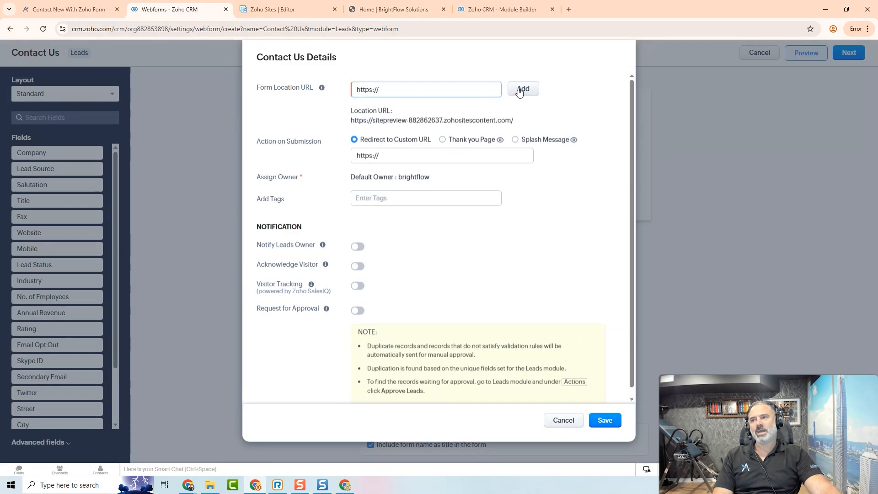
pyautogui.click(404, 86)
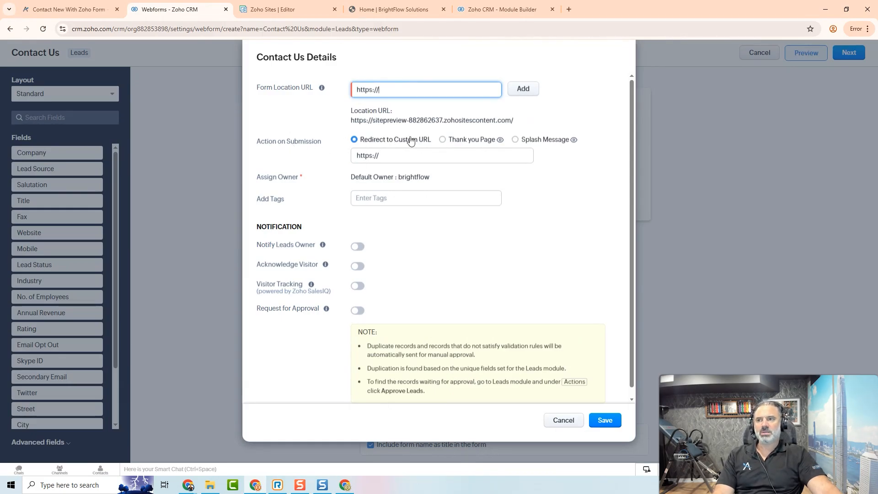
# Review the Thank you Page and Splash Message options for the action on submission, ending on Redirect to Custom URL
pyautogui.click(465, 140)
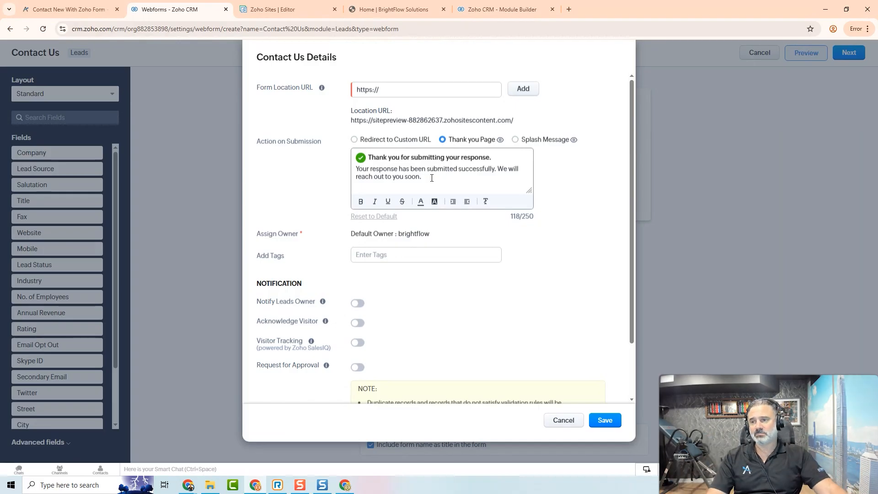
pyautogui.click(515, 140)
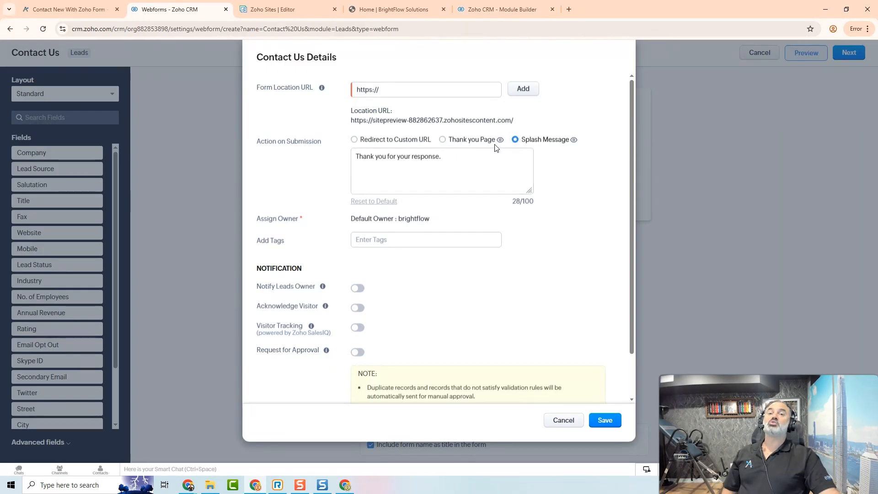
pyautogui.click(354, 140)
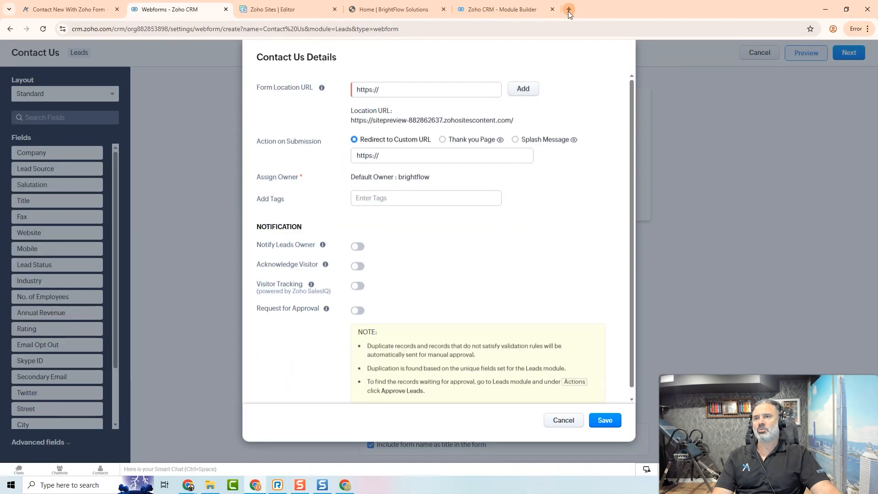
# Open the preview site's /thank-you page in a new browser tab and copy its address
pyautogui.click(568, 10)
pyautogui.hotkey('ctrl', 'v')
pyautogui.write('thank-you')
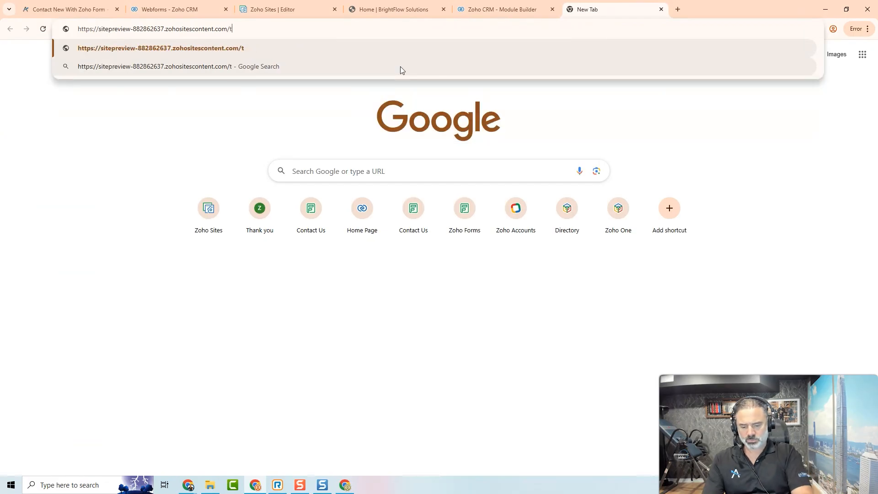
pyautogui.press('Return')
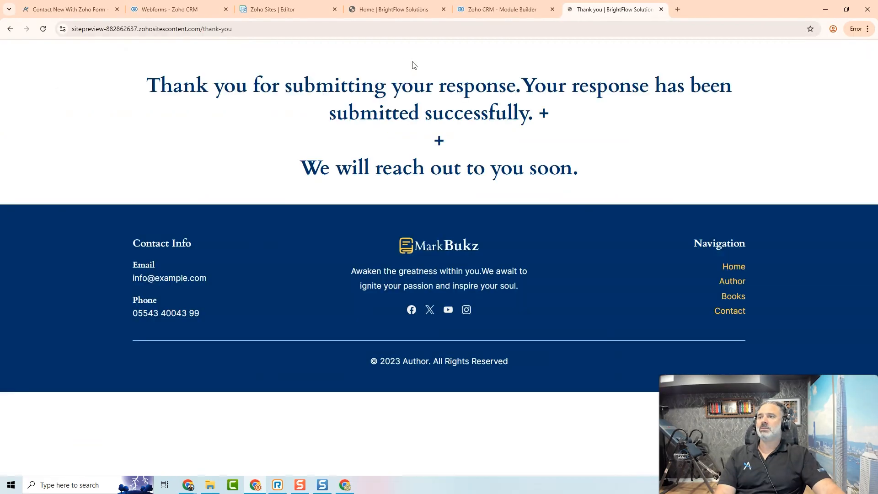
pyautogui.click(423, 31)
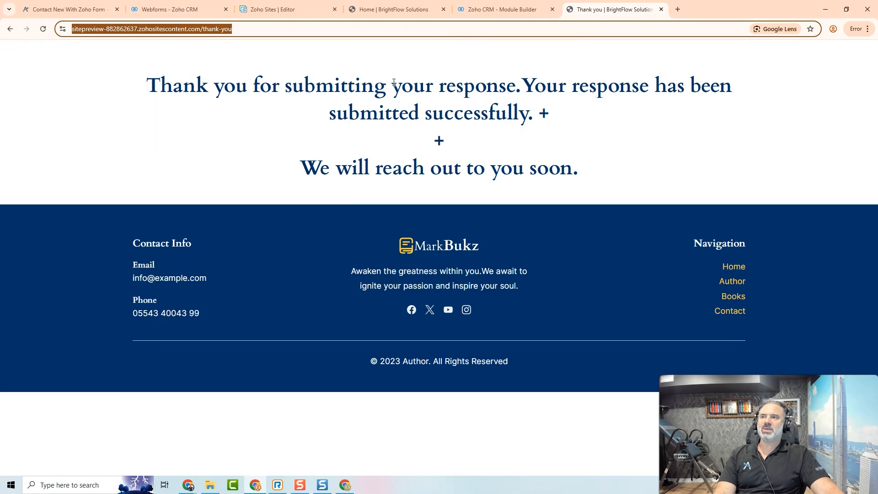
pyautogui.click(492, 122)
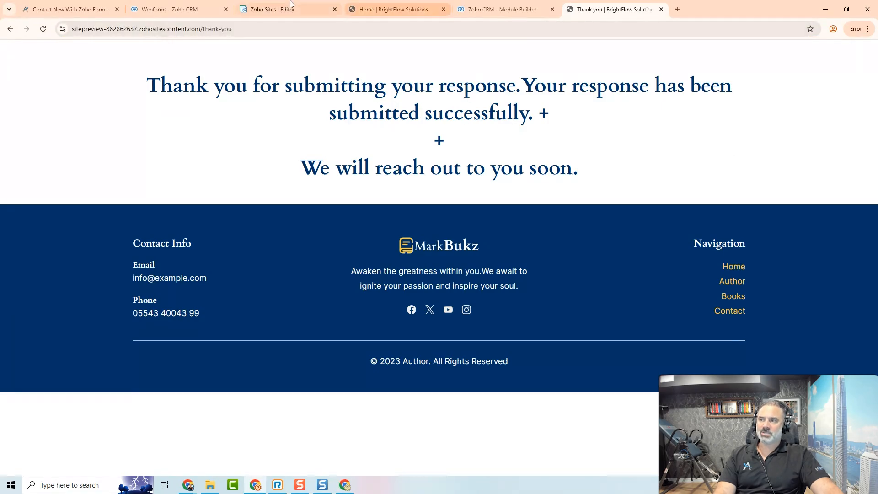
# Set the webform's custom redirect URL to the preview site's /thank-you page
pyautogui.click(174, 9)
pyautogui.tripleClick(382, 157)
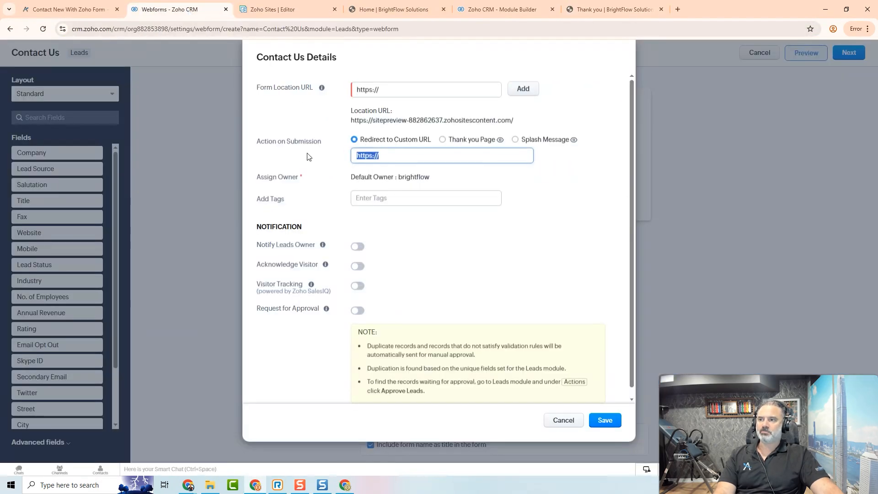
pyautogui.hotkey('ctrl', 'v')
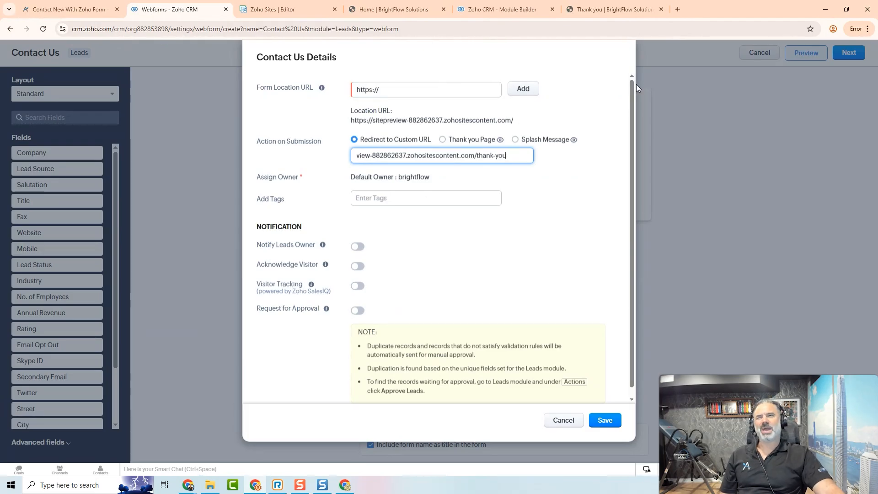
pyautogui.click(605, 11)
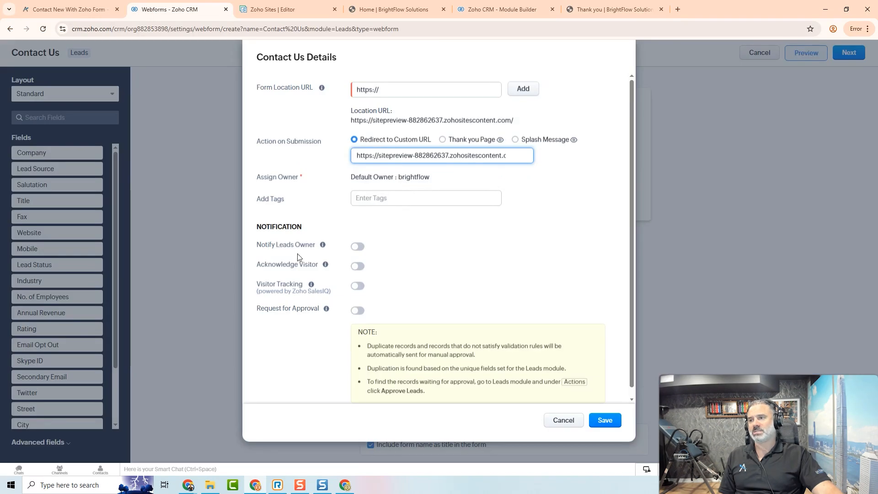
# Enable Notify Leads Owner with System Generated Mail and Visitor Tracking for brightflowsolutions, and save the form details
pyautogui.moveTo(267, 246); pyautogui.dragTo(324, 246)
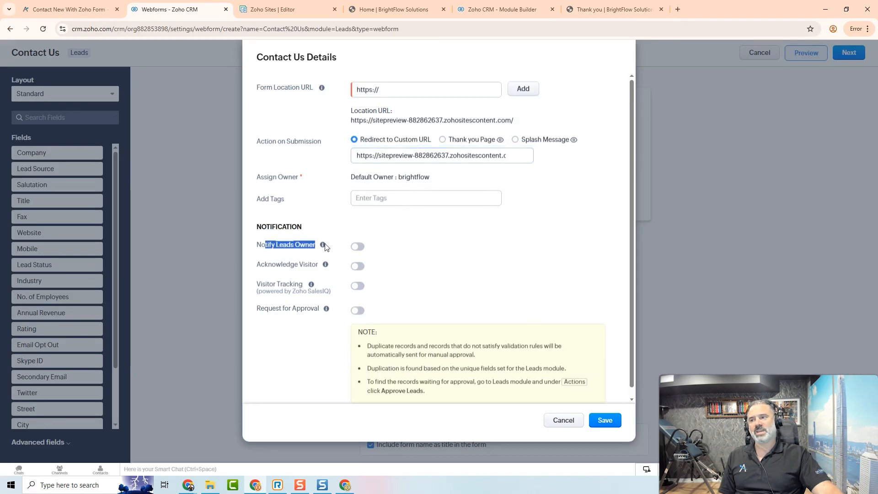
pyautogui.click(354, 247)
pyautogui.click(357, 247)
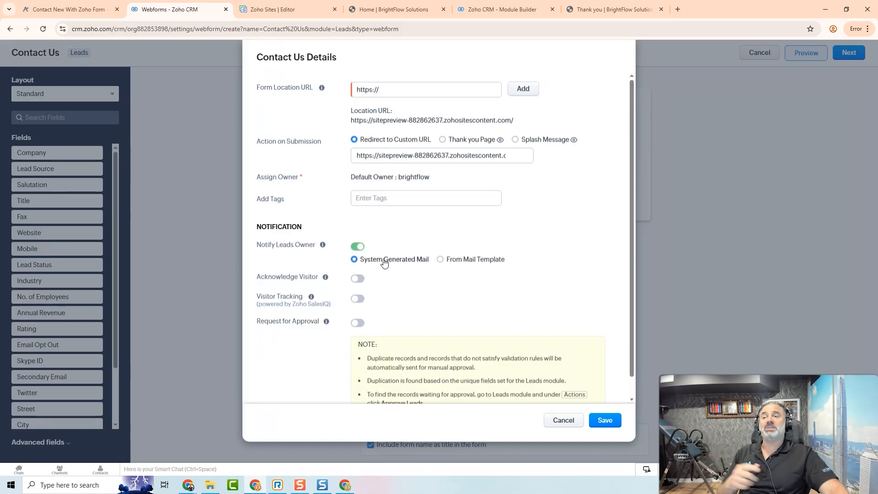
pyautogui.click(358, 300)
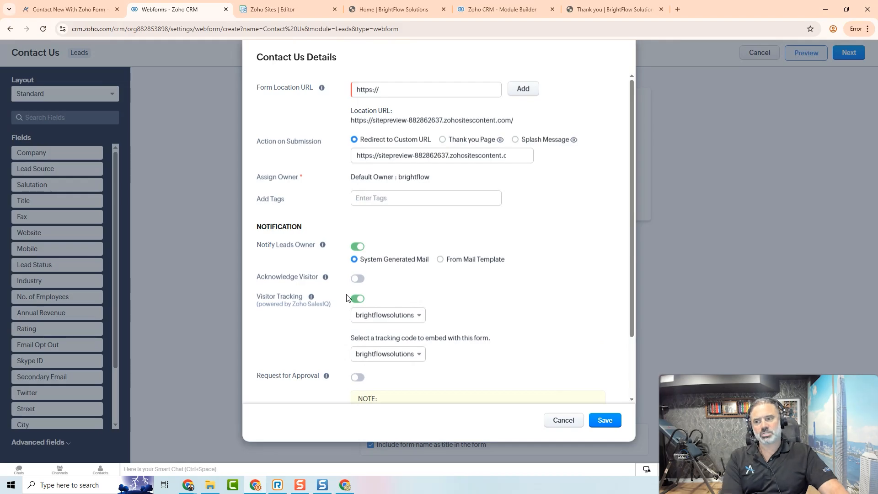
pyautogui.scroll(-3, 322, 308)
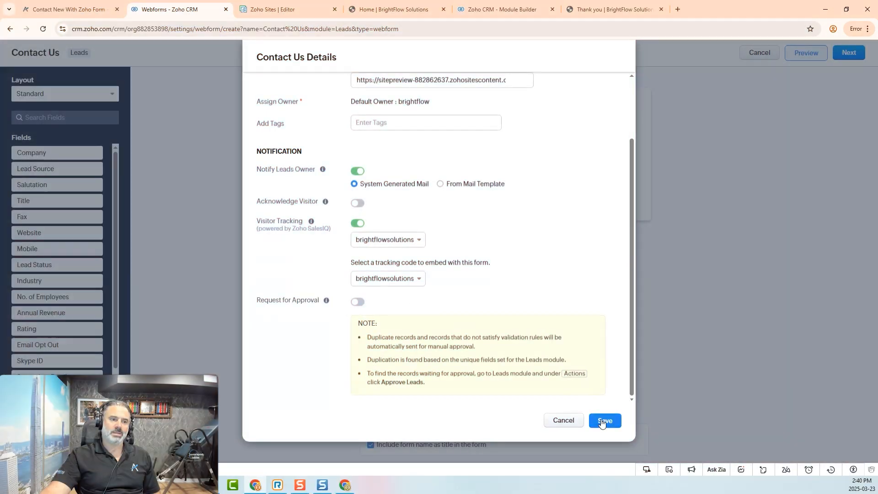
pyautogui.click(606, 420)
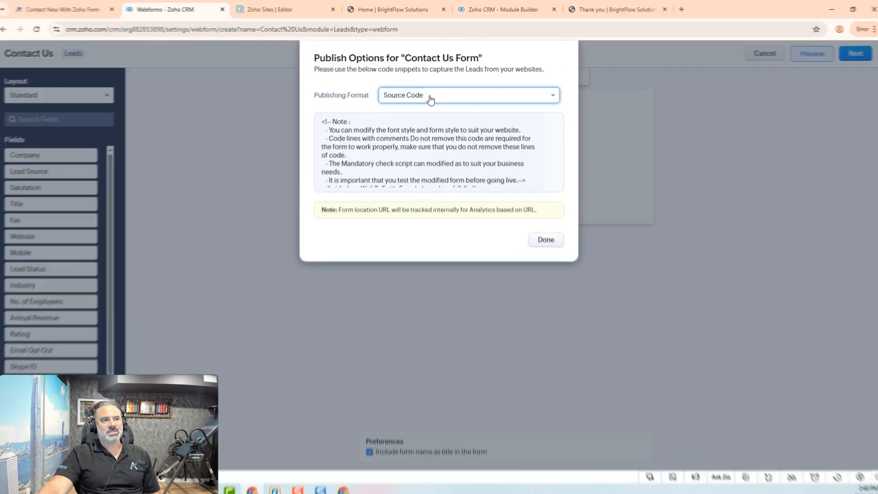
# Copy the Contact Us form's embed code in Source Code format and finish publishing
pyautogui.click(430, 96)
pyautogui.click(420, 168)
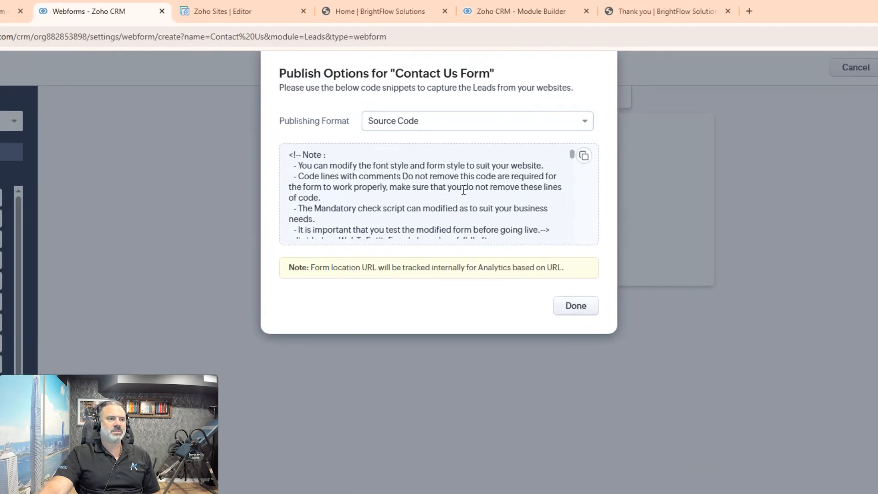
pyautogui.scroll(-10, 516, 178)
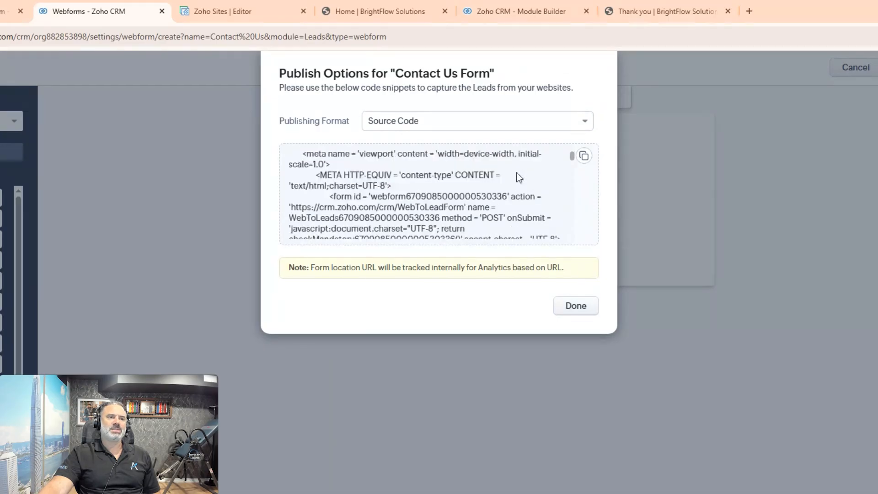
pyautogui.scroll(-15, 517, 174)
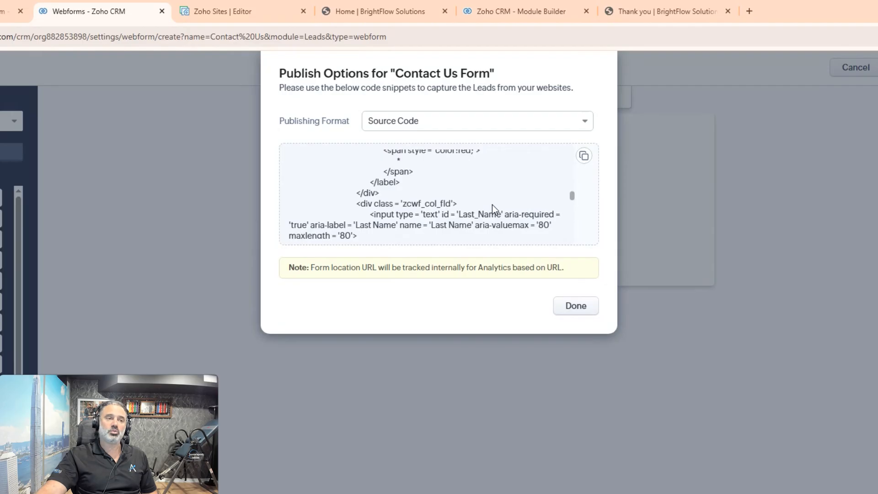
pyautogui.click(584, 156)
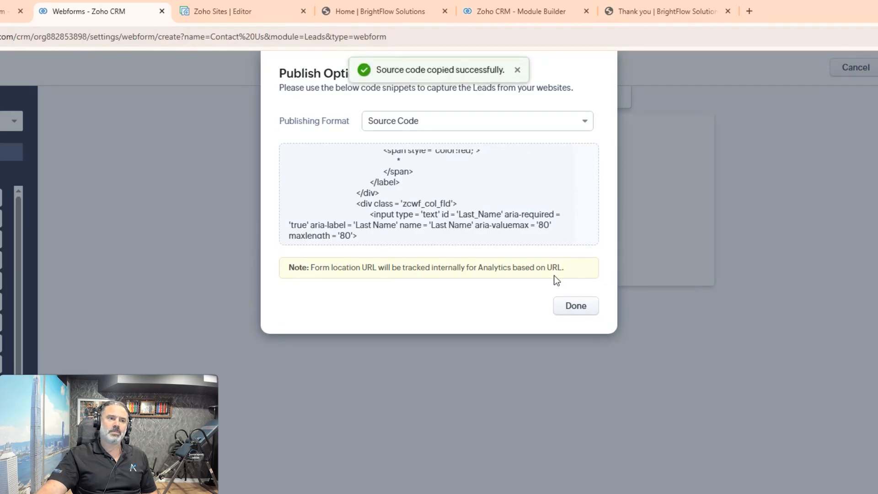
pyautogui.click(575, 305)
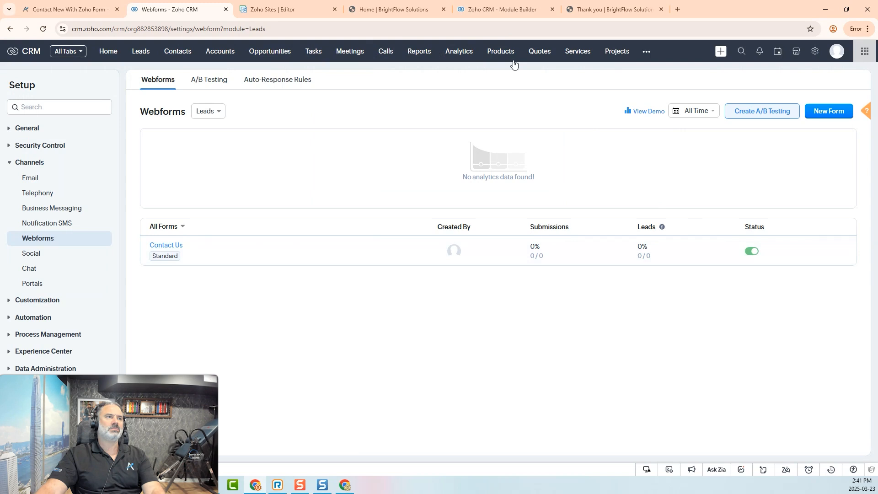
# Switch to the Zoho Sites editor and add a Code Snippet element between the Subscribe Now section and the footer
pyautogui.click(323, 5)
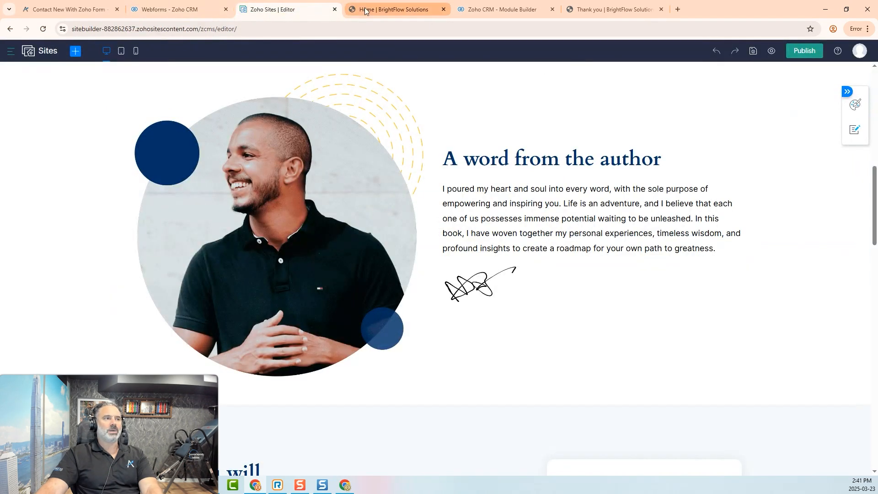
pyautogui.scroll(-1, 451, 156)
pyautogui.scroll(-20, 451, 156)
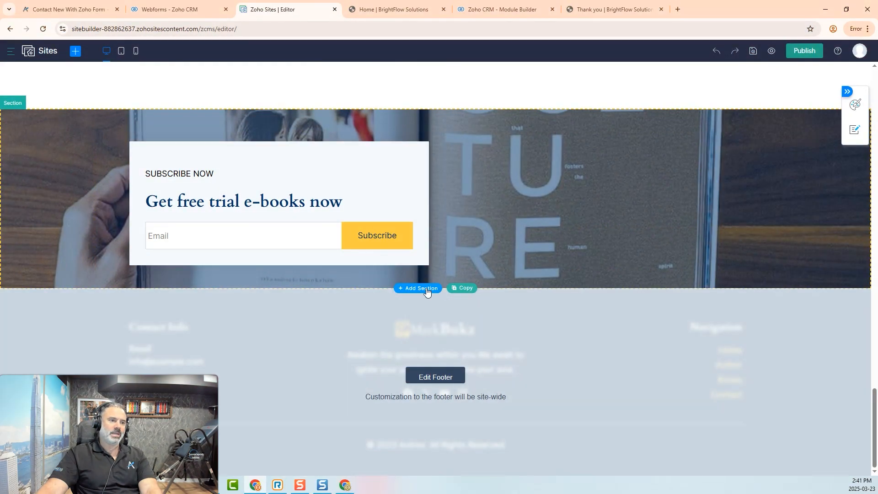
pyautogui.click(425, 289)
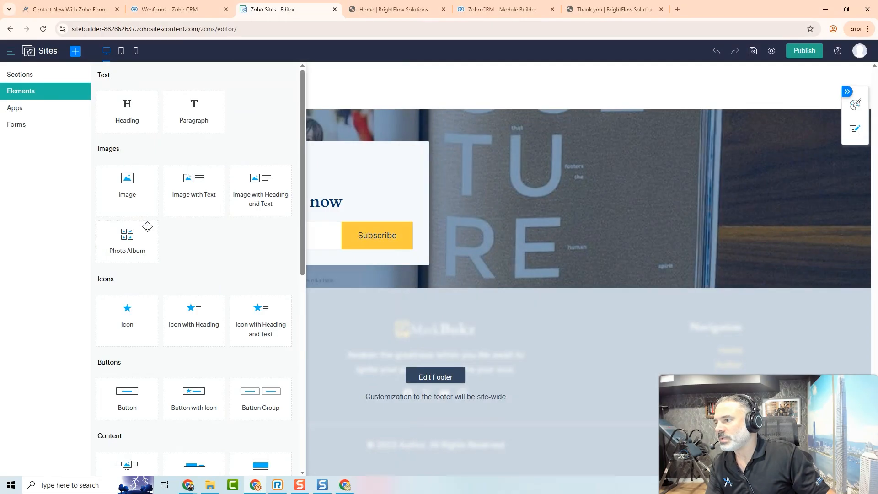
pyautogui.scroll(-3, 169, 307)
pyautogui.scroll(-6, 196, 270)
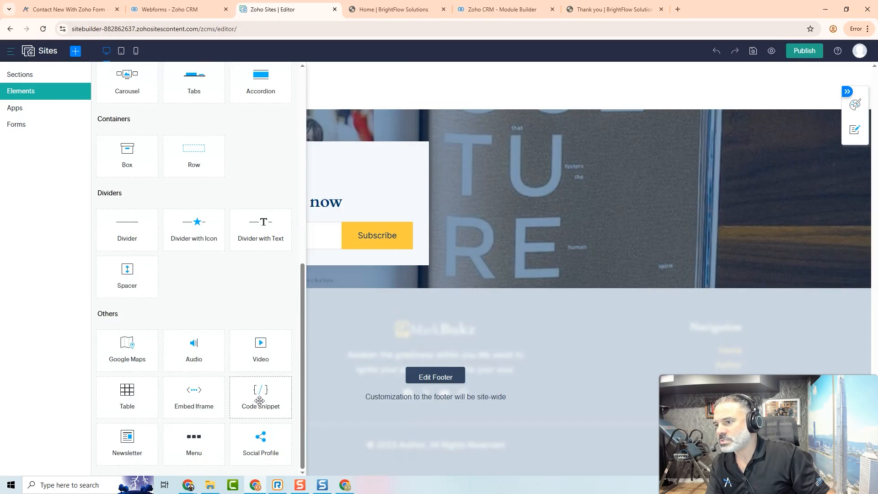
pyautogui.moveTo(268, 405); pyautogui.dragTo(444, 288)
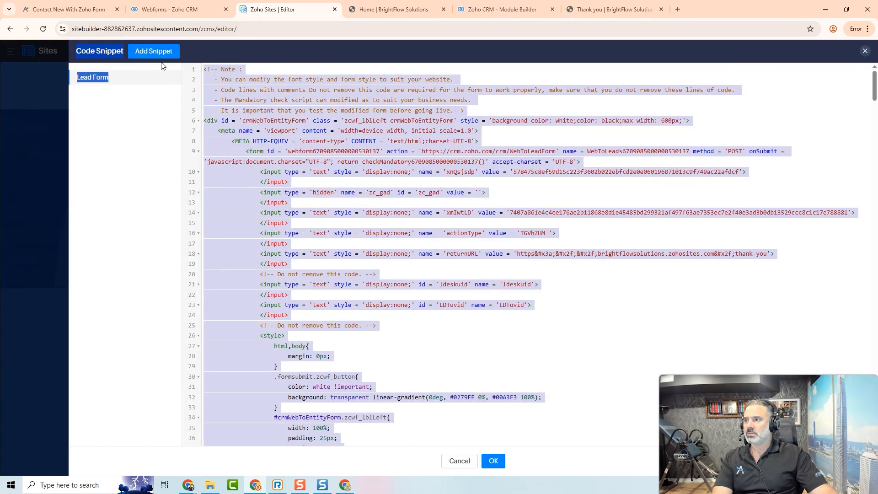
# Create a code snippet named New Contact Us, paste the Contact Us form's embed code into it, and insert it on the page
pyautogui.click(156, 49)
pyautogui.click(326, 259)
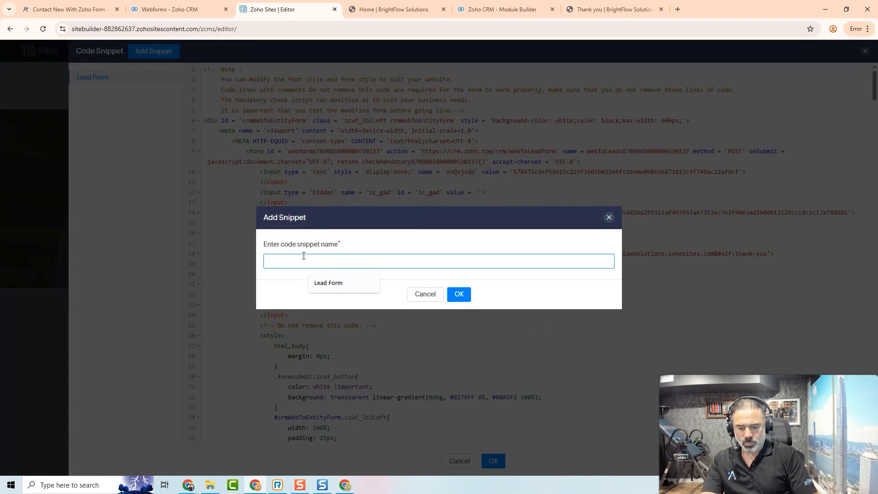
pyautogui.write('New Contact')
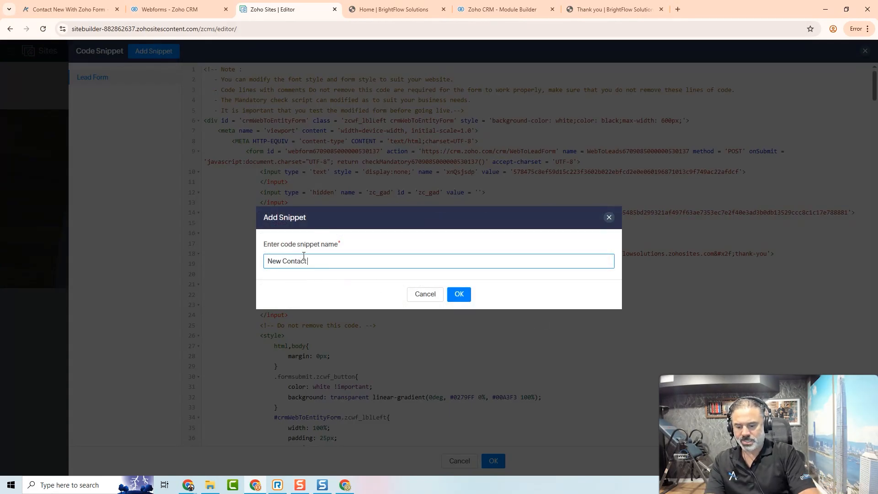
pyautogui.write(' Us')
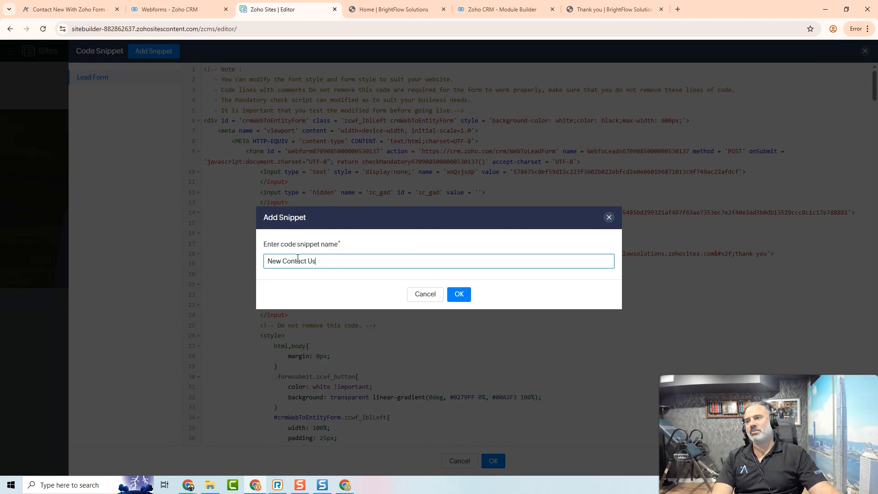
pyautogui.moveTo(324, 261); pyautogui.dragTo(296, 259)
pyautogui.click(321, 257)
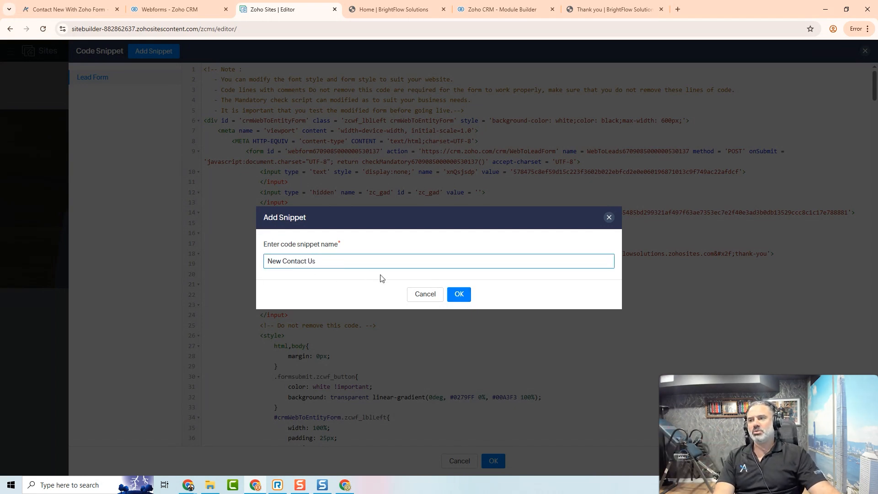
pyautogui.click(461, 297)
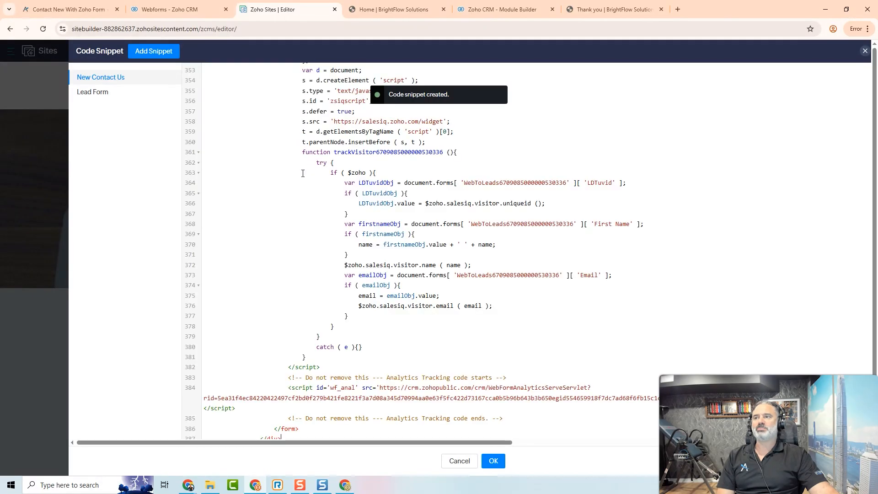
pyautogui.click(183, 11)
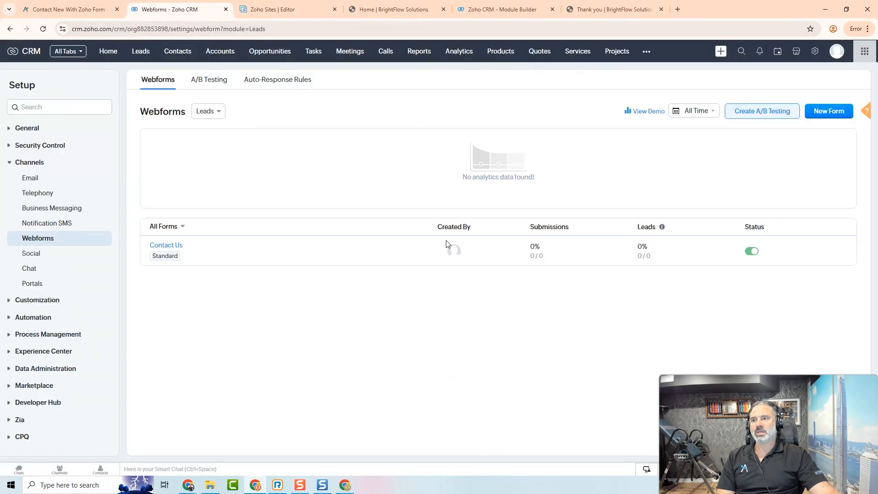
pyautogui.click(279, 10)
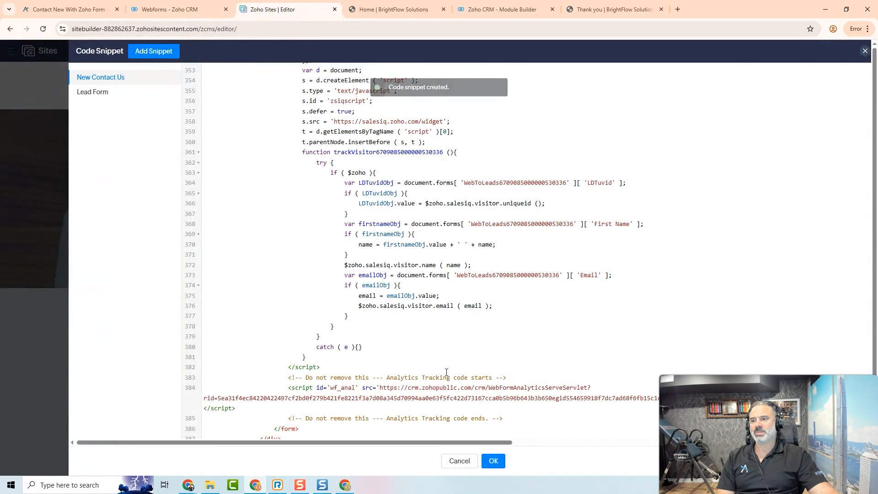
pyautogui.click(494, 462)
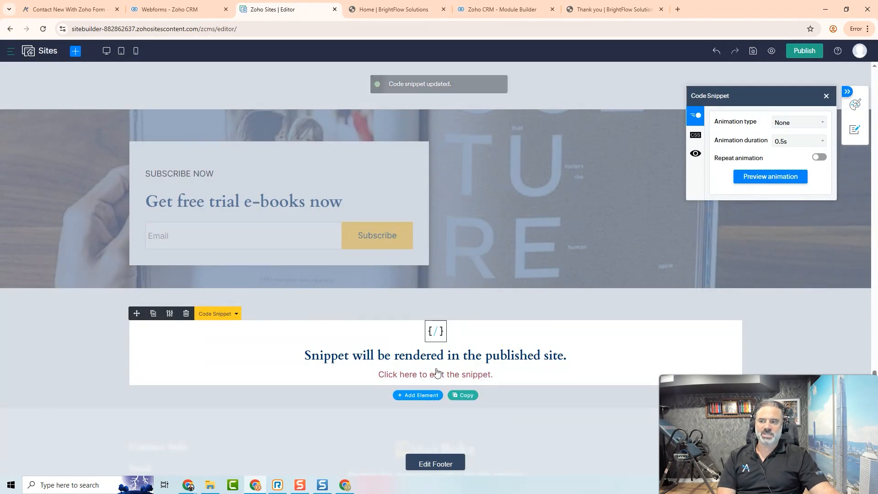
# Publish the site and reload the BrightFlow Solutions home page preview to load the embedded form
pyautogui.click(804, 49)
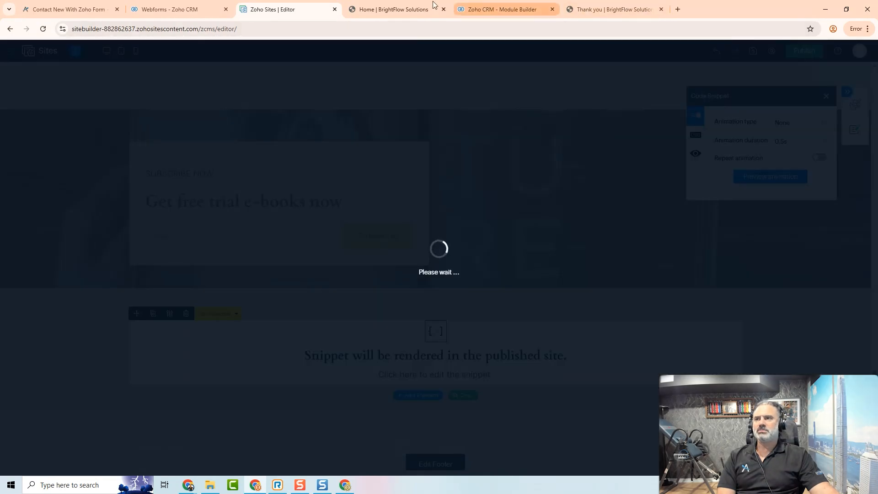
pyautogui.click(394, 9)
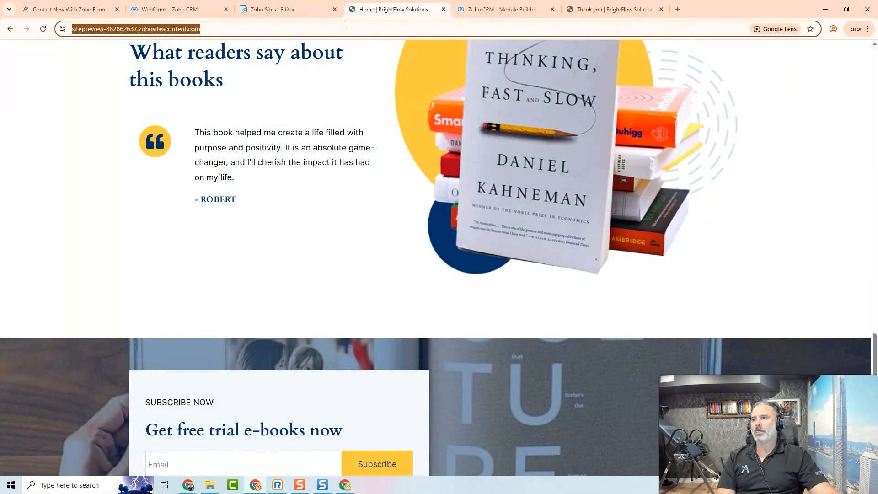
pyautogui.click(42, 29)
pyautogui.scroll(-10, 652, 216)
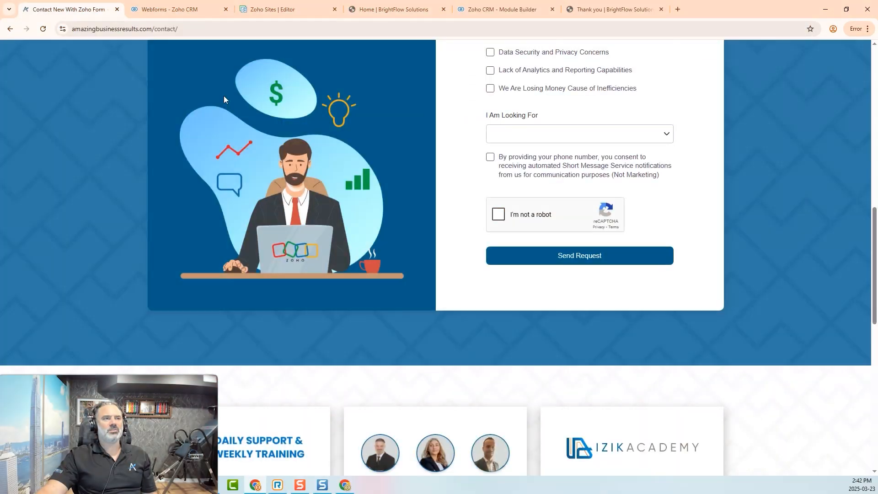
# Examine the appointment form and supporting content on the amazingbusinessresults.com contact page as a design reference
pyautogui.scroll(15, 589, 157)
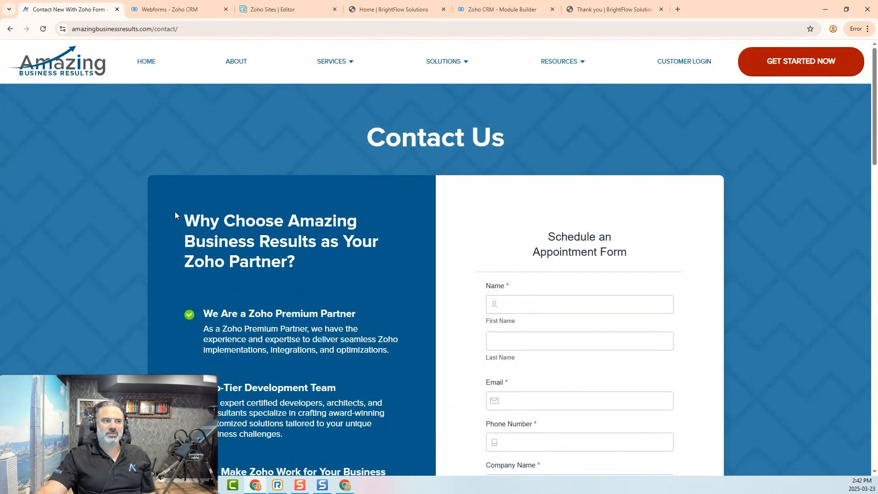
pyautogui.scroll(-10, 356, 329)
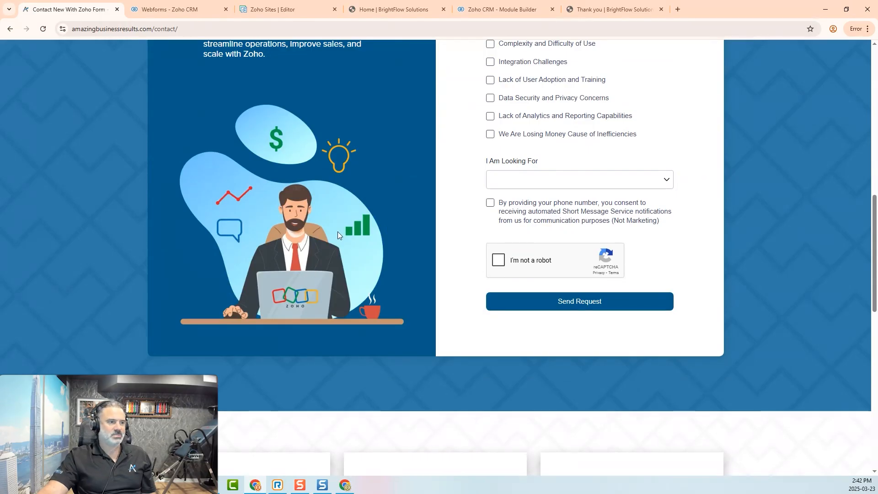
pyautogui.scroll(5, 396, 178)
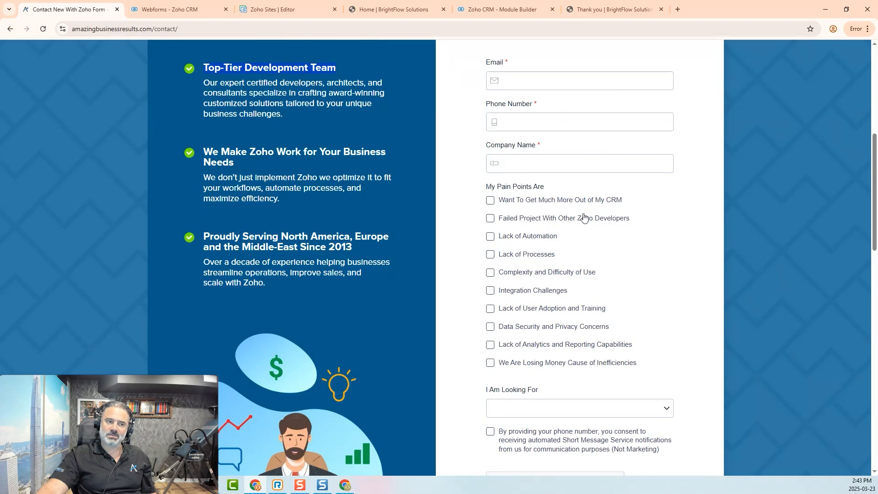
pyautogui.scroll(6, 589, 219)
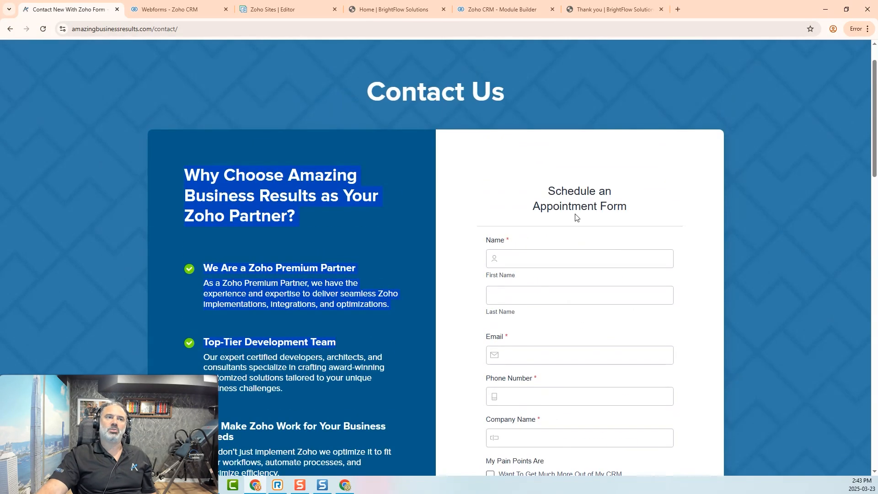
# Review the Contact Us webform's source code in its publish options in Zoho CRM and close them
pyautogui.click(207, 6)
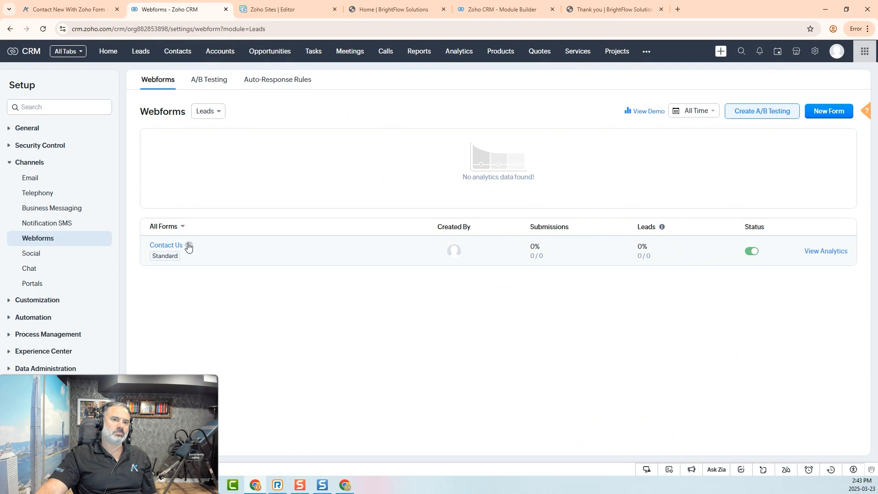
pyautogui.click(188, 246)
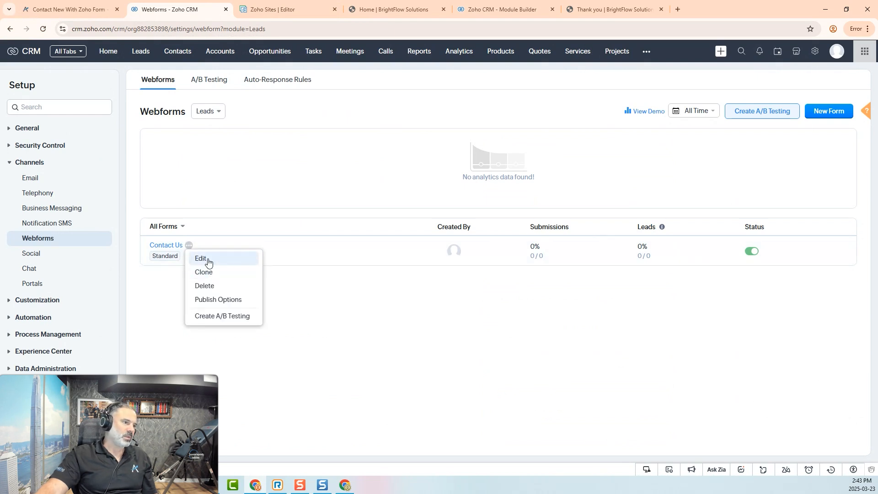
pyautogui.click(230, 301)
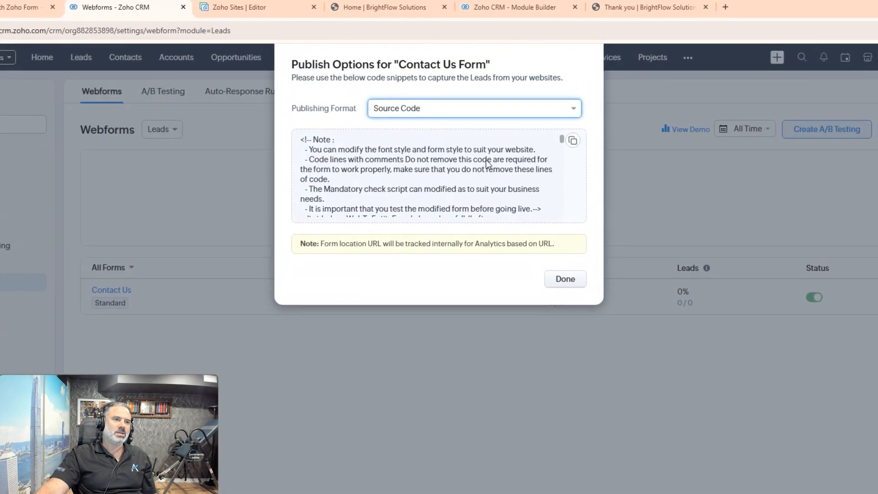
pyautogui.scroll(-5, 481, 137)
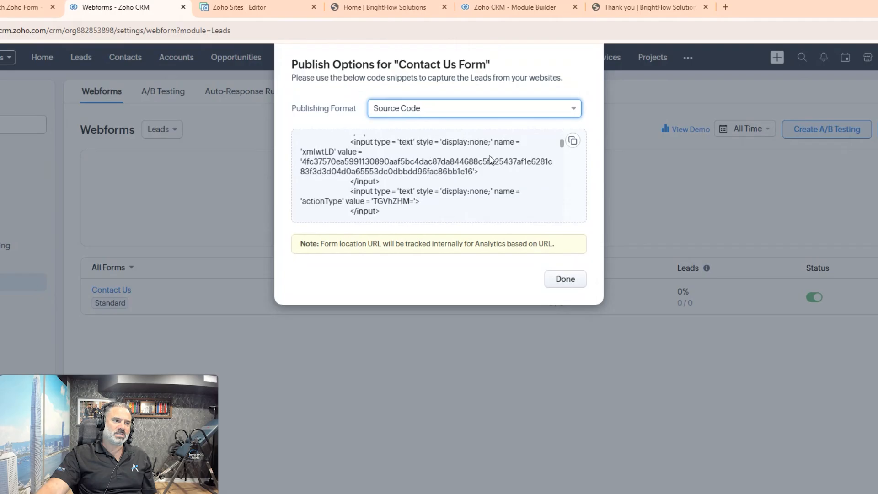
pyautogui.scroll(-10, 489, 159)
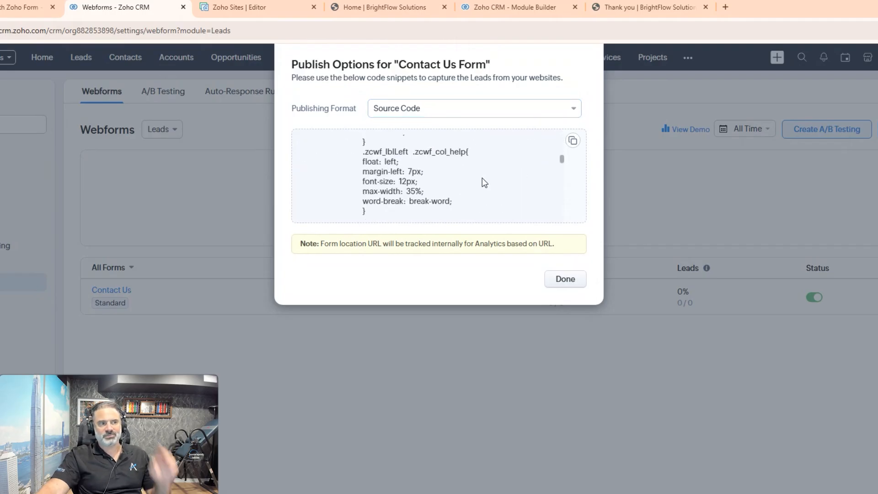
pyautogui.scroll(-3, 480, 172)
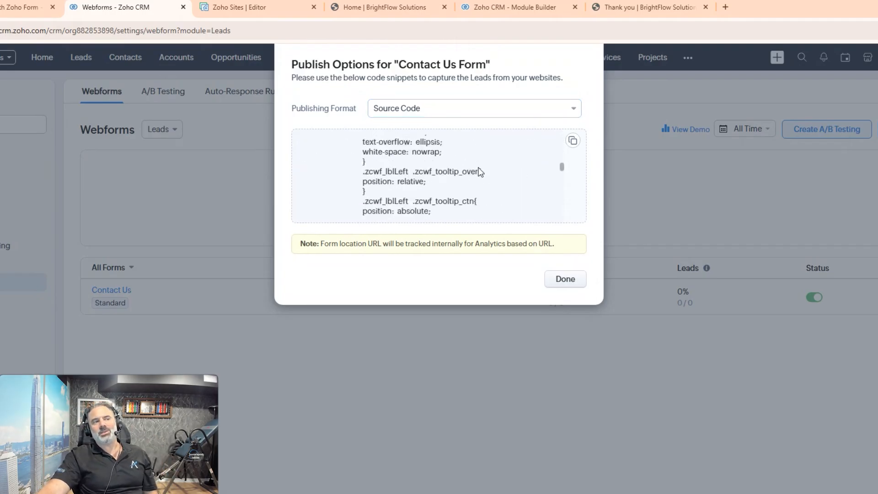
pyautogui.scroll(-3, 479, 171)
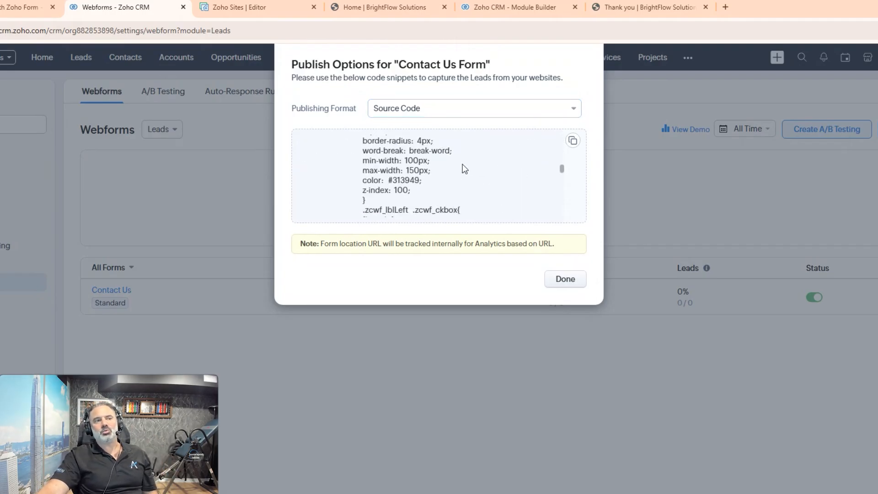
pyautogui.click(565, 280)
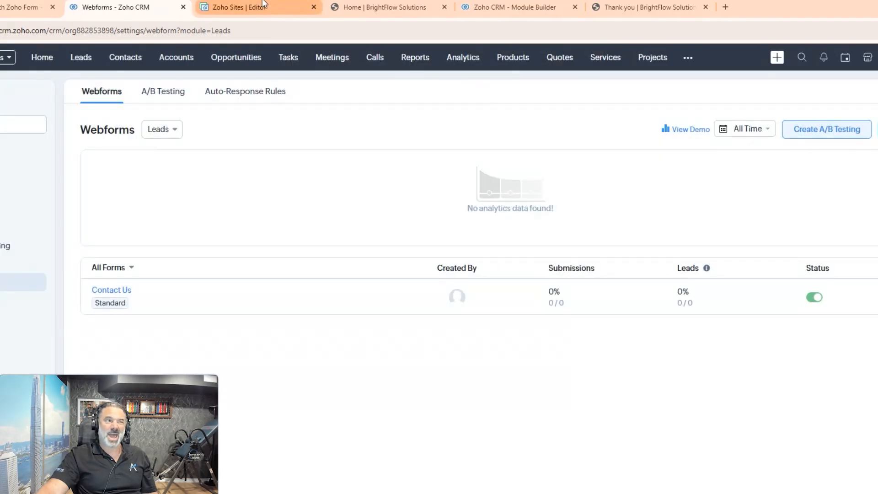
# Submit a test entry with first name, last name and phone through the preview site's Contact Us form, and check the thank-you message
pyautogui.click(384, 7)
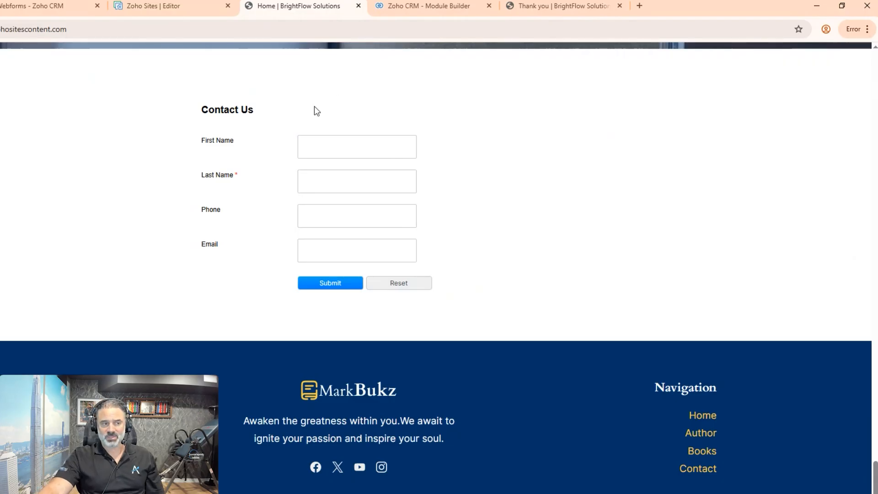
pyautogui.click(320, 147)
pyautogui.click(360, 175)
pyautogui.click(333, 185)
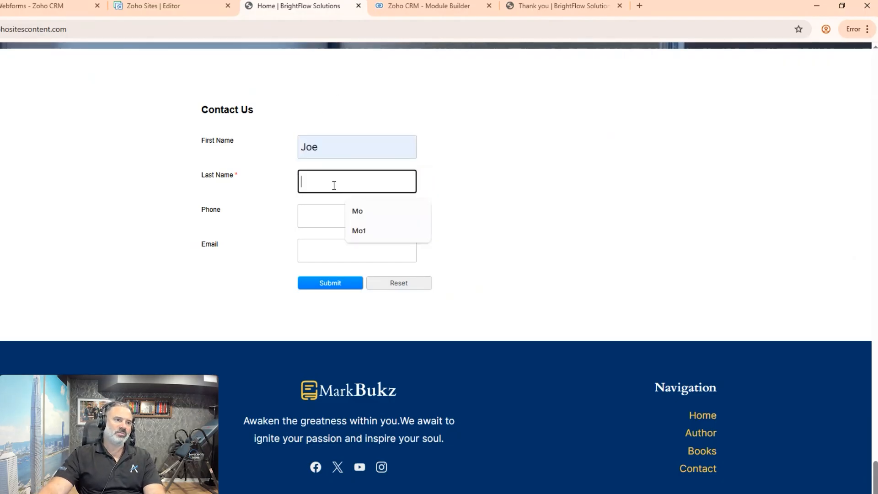
pyautogui.click(363, 213)
pyautogui.click(331, 221)
pyautogui.click(367, 246)
pyautogui.click(330, 282)
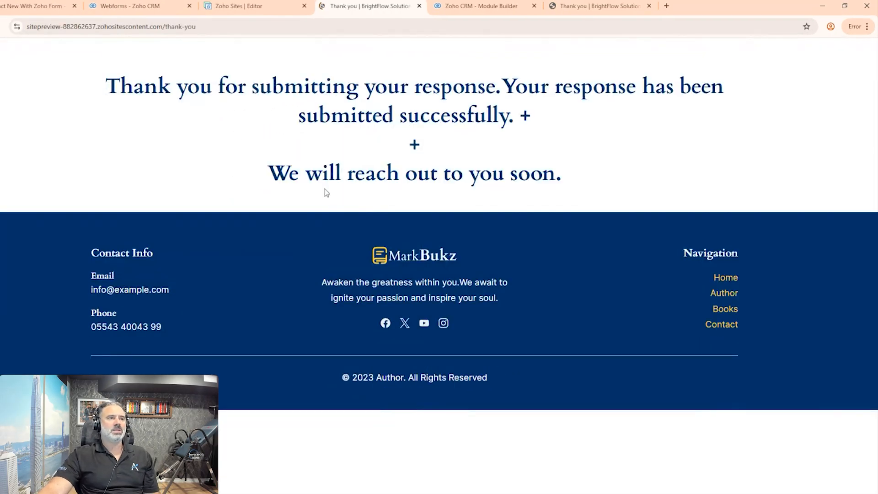
pyautogui.moveTo(107, 83); pyautogui.dragTo(524, 115)
pyautogui.click(545, 95)
# Return to Zoho CRM, leave the Leads layout editor without saving, and open the Leads module's record list
pyautogui.click(109, 6)
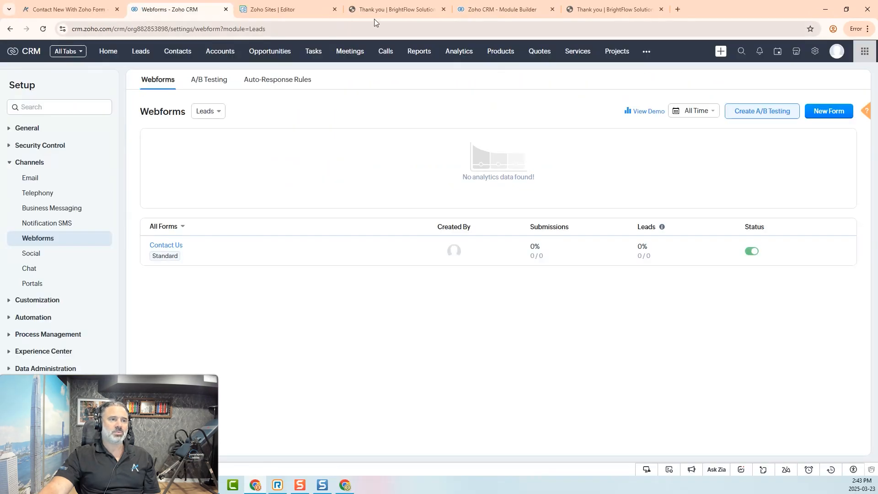
pyautogui.click(481, 6)
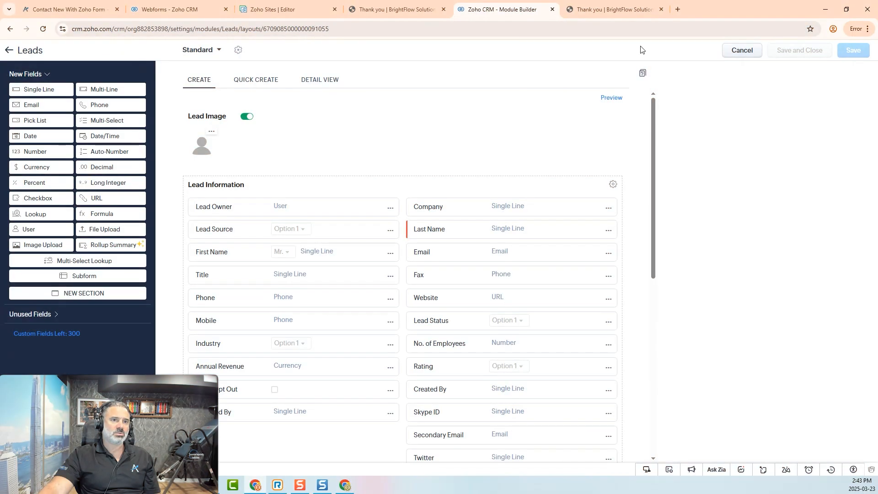
pyautogui.click(744, 51)
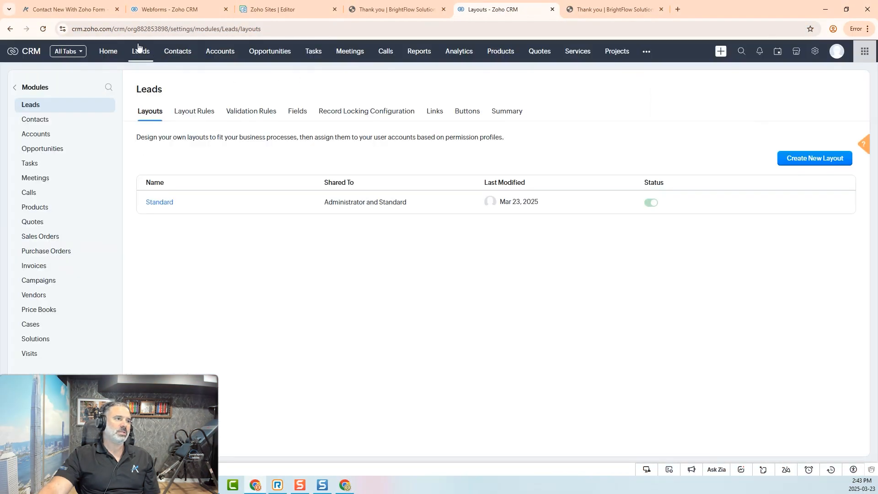
pyautogui.click(140, 52)
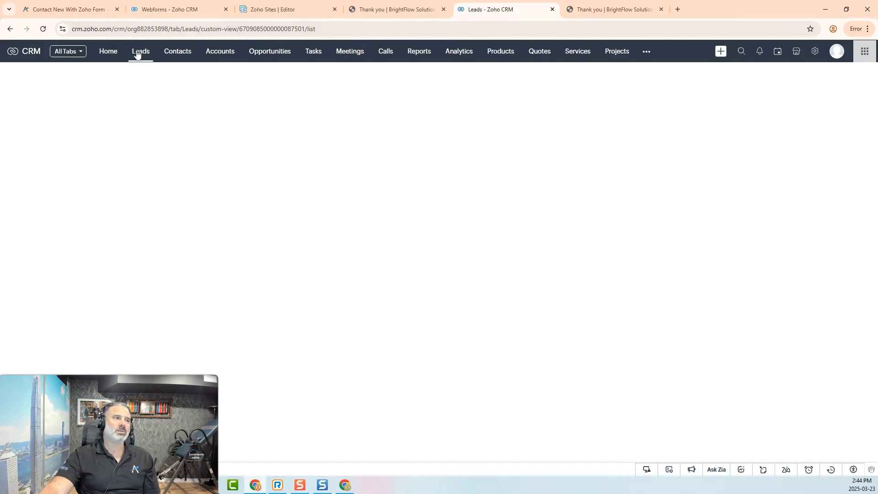
# Refresh the Leads list, and edit the Contact Us webform to add the Lead Source field below Email
pyautogui.click(43, 29)
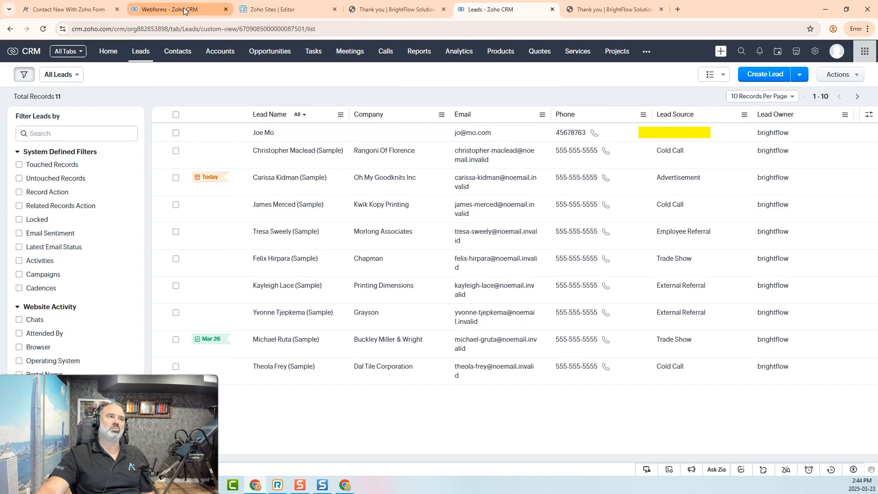
pyautogui.click(183, 8)
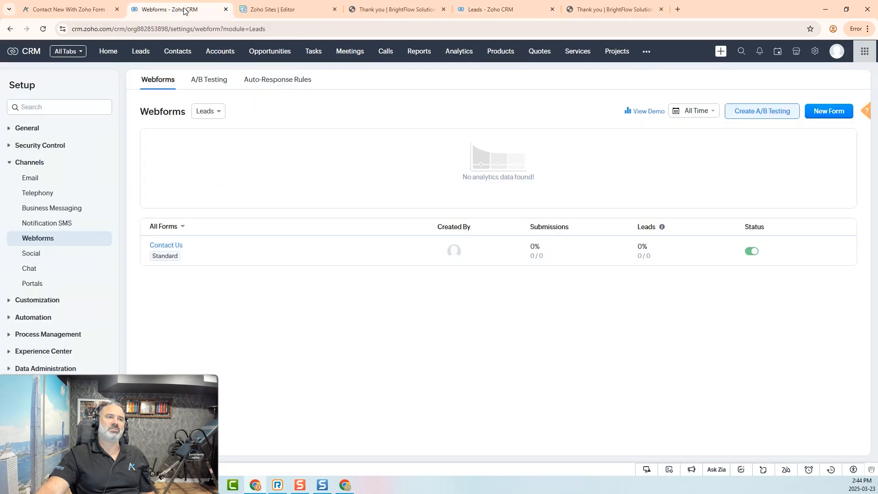
pyautogui.click(188, 246)
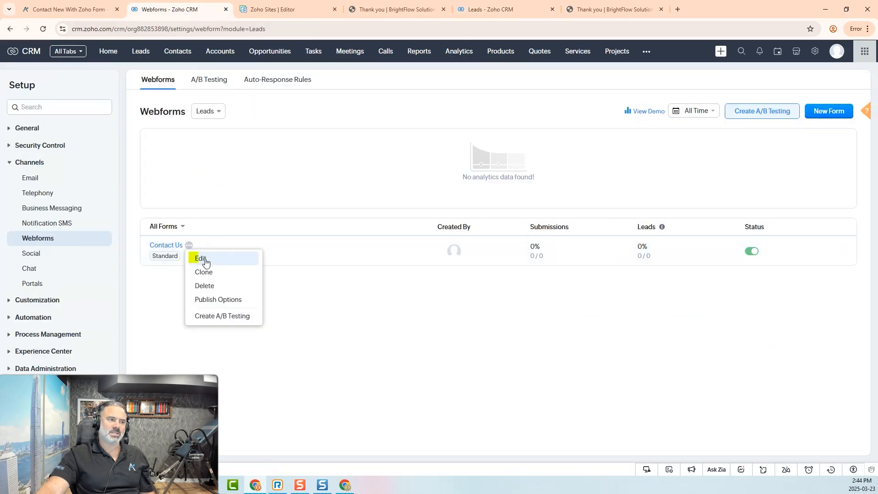
pyautogui.click(210, 260)
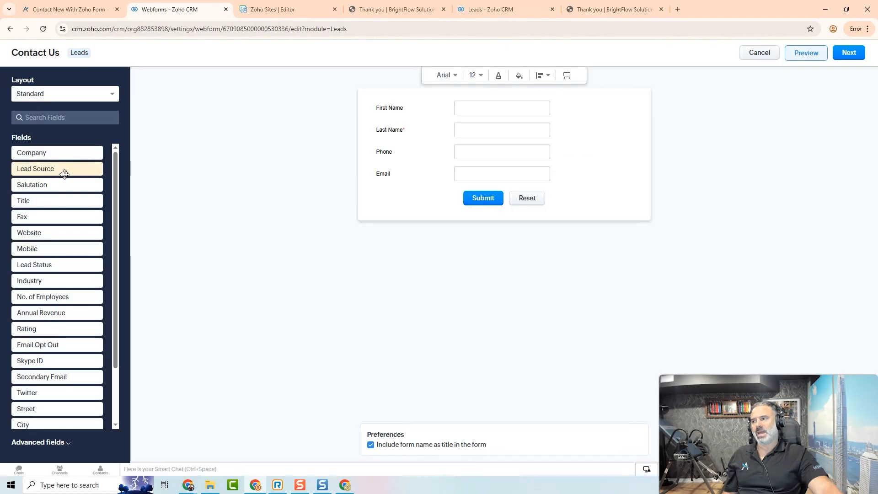
pyautogui.moveTo(55, 169); pyautogui.dragTo(448, 196)
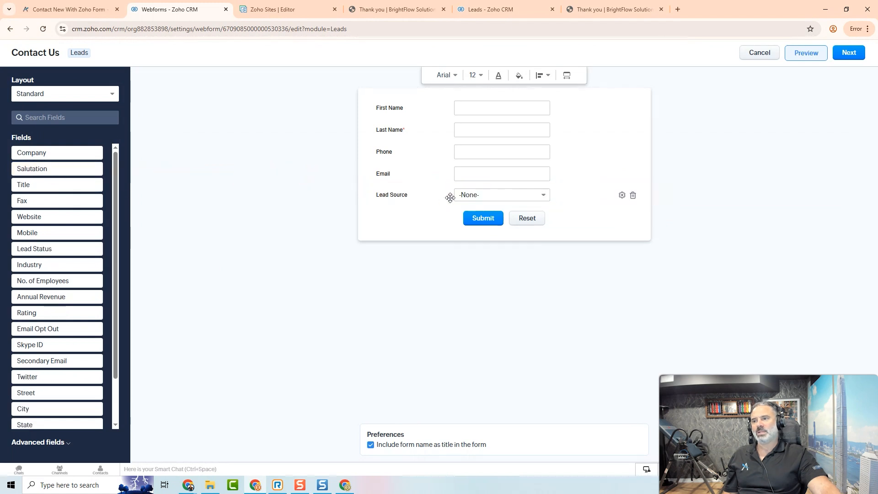
# Mark the form's Lead Source field as hidden with the default value Webiste and save its properties
pyautogui.click(619, 195)
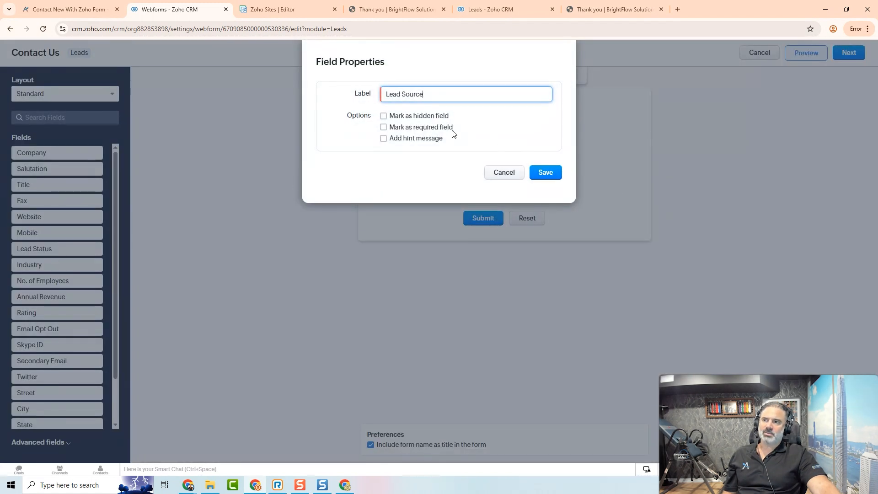
pyautogui.click(424, 118)
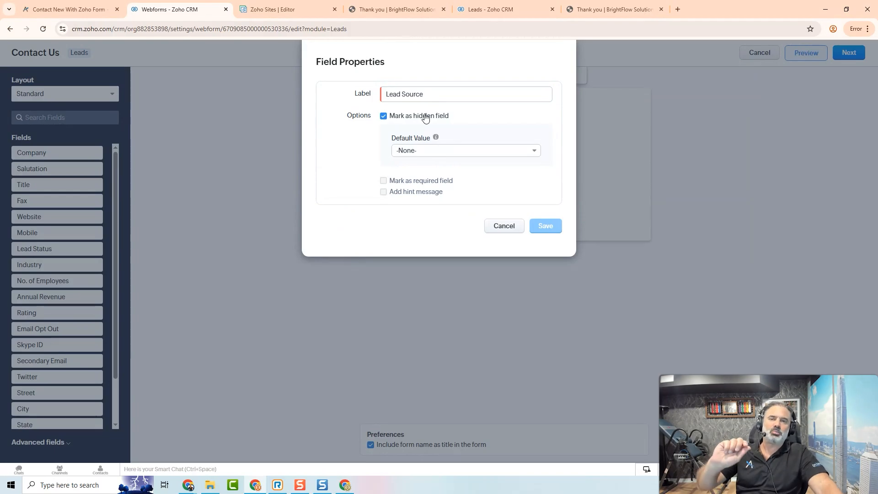
pyautogui.click(433, 150)
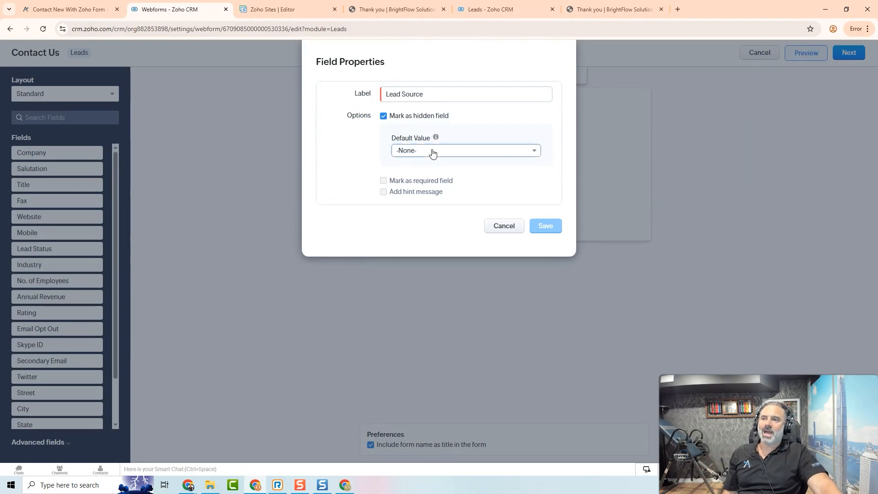
pyautogui.click(434, 207)
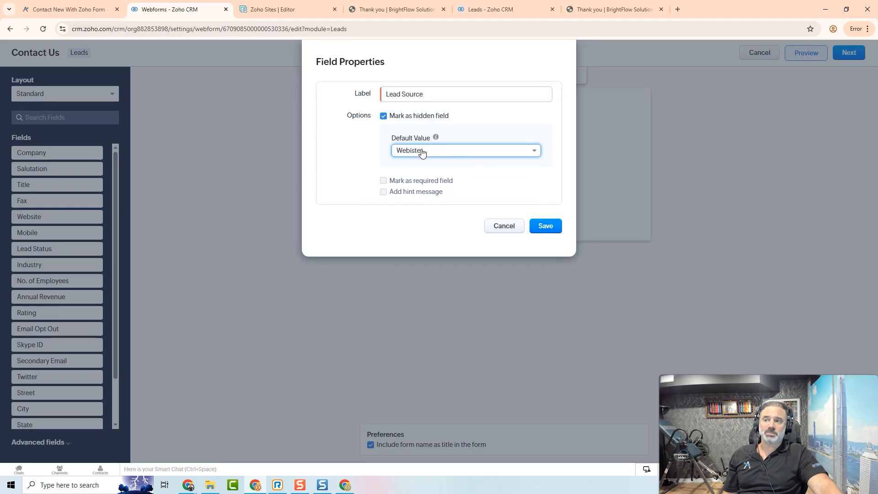
pyautogui.click(547, 225)
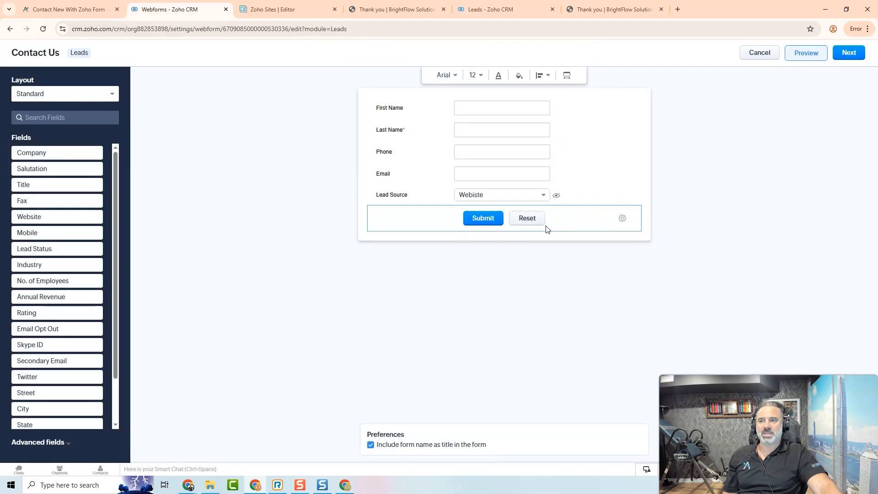
# Save the Contact Us webform with its existing location and submission details, and copy its generated source code
pyautogui.click(848, 54)
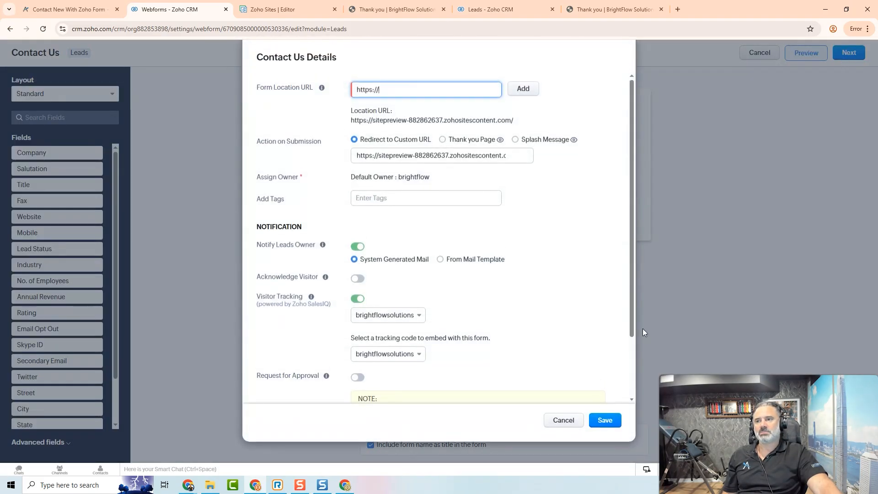
pyautogui.moveTo(384, 120); pyautogui.dragTo(454, 122)
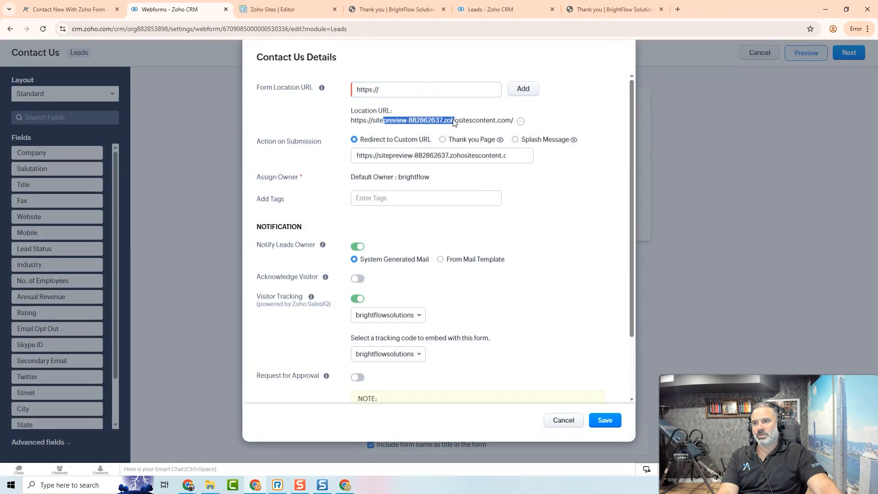
pyautogui.click(605, 420)
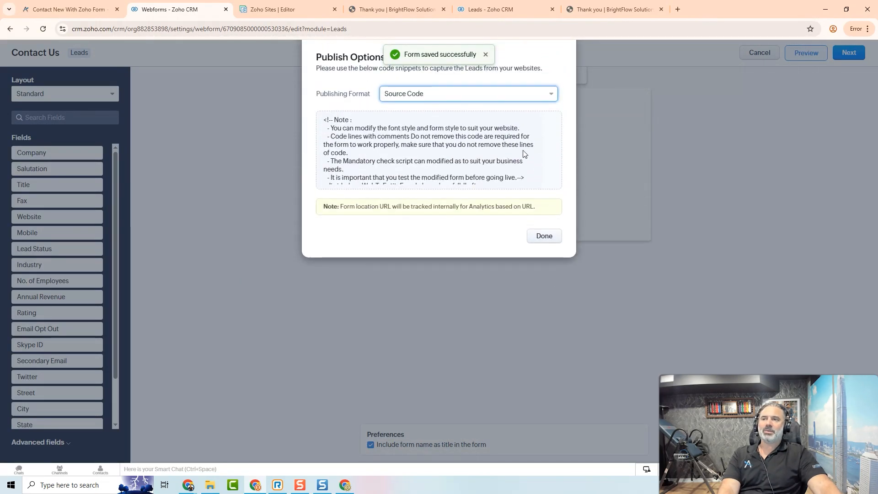
pyautogui.click(549, 121)
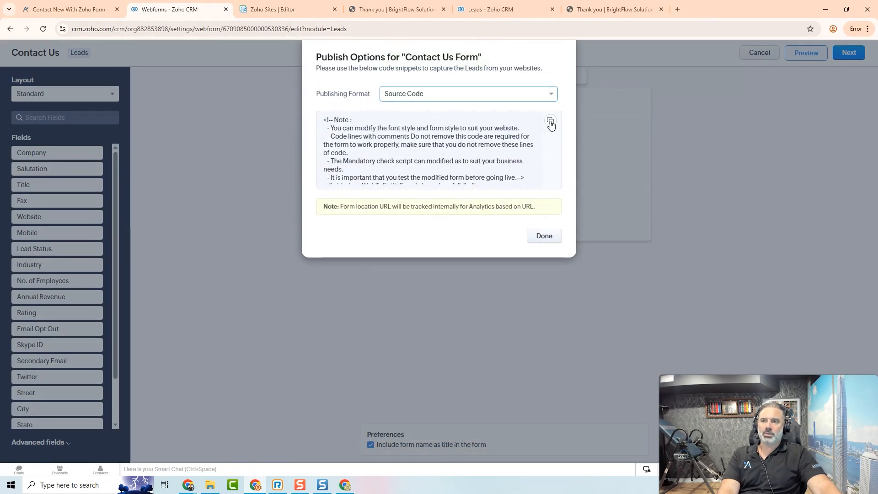
# Replace the whole Contact Us code snippet in the Zoho Sites editor with the copied source code and publish the site
pyautogui.click(321, 10)
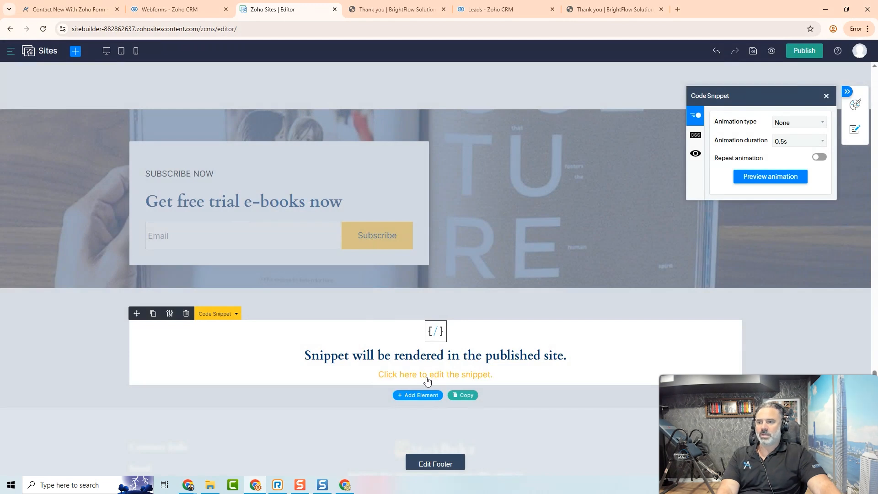
pyautogui.click(454, 378)
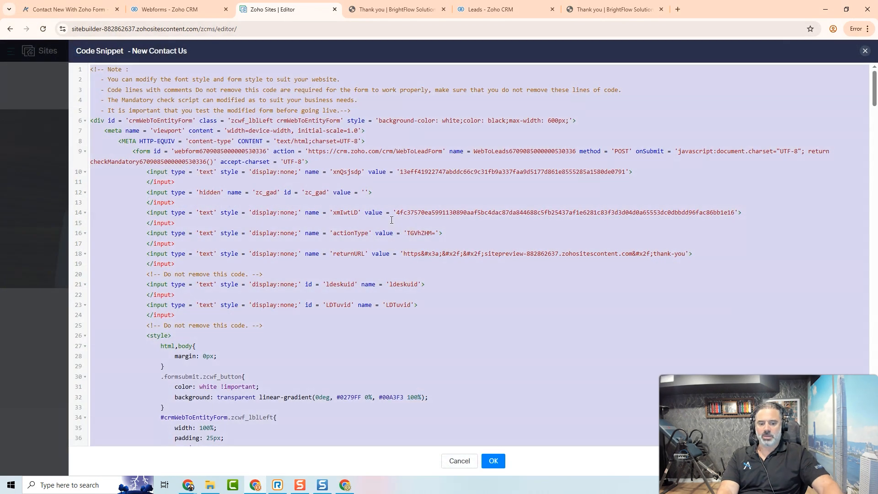
pyautogui.hotkey('ctrl', 'a')
pyautogui.press('Delete')
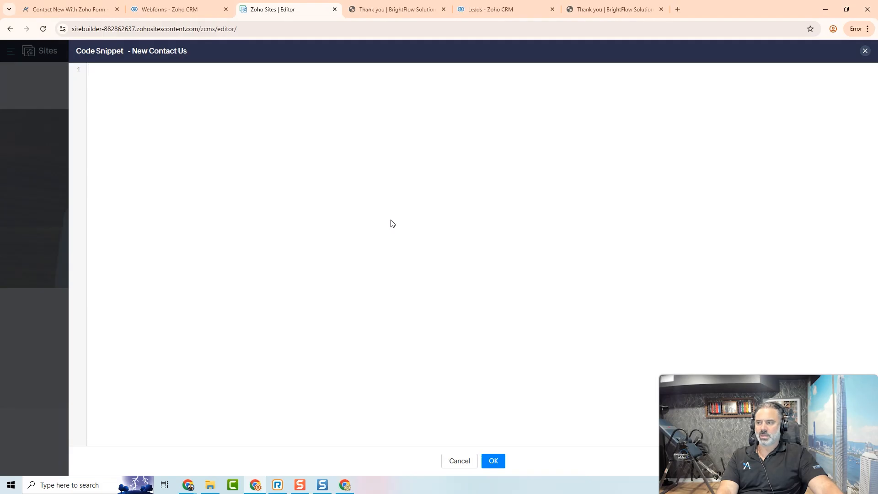
pyautogui.hotkey('ctrl', 'v')
pyautogui.click(493, 462)
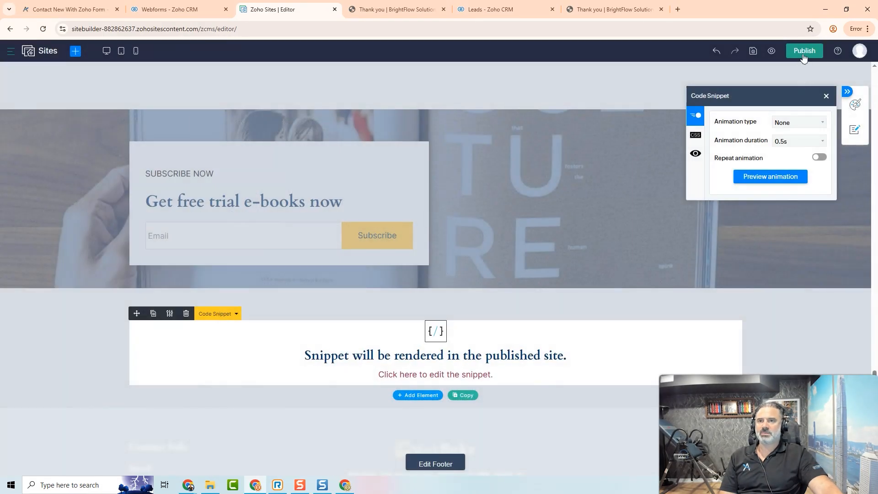
pyautogui.click(803, 54)
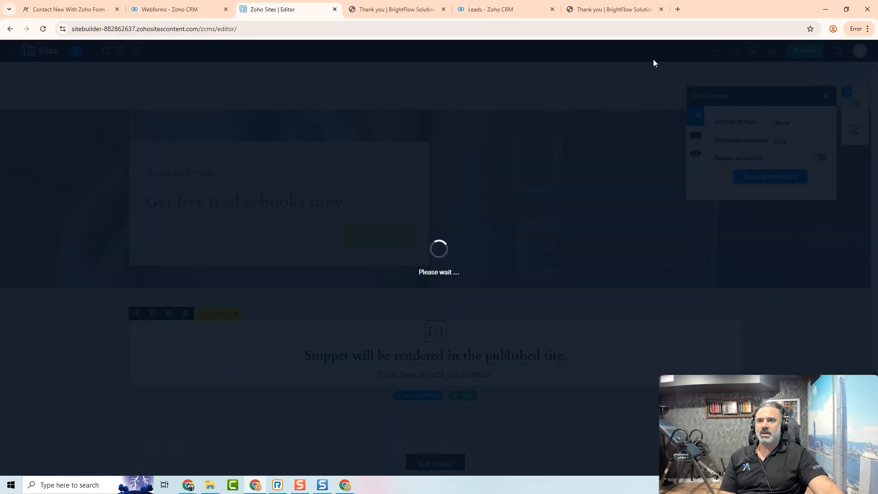
# Submit another test entry on the preview site with 1 added to the first name, last name and email, and check the refreshed Leads list
pyautogui.click(398, 9)
pyautogui.click(10, 29)
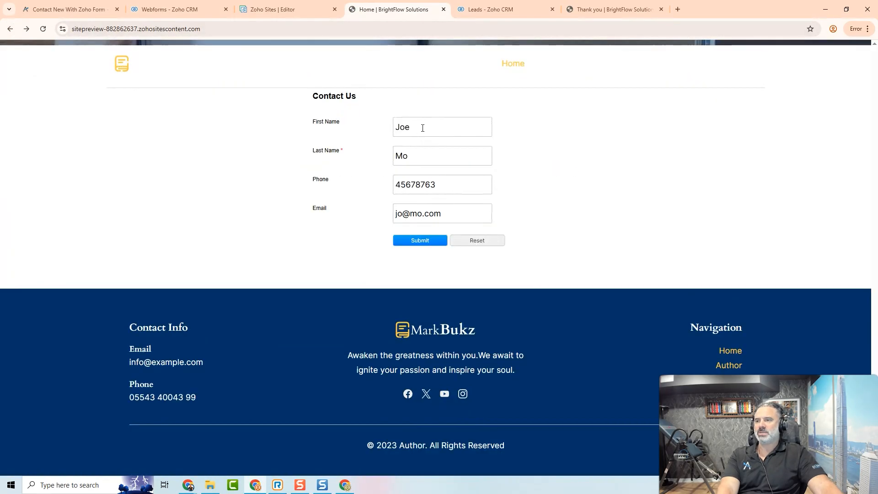
pyautogui.click(421, 126)
pyautogui.write('1')
pyautogui.click(431, 157)
pyautogui.write('1')
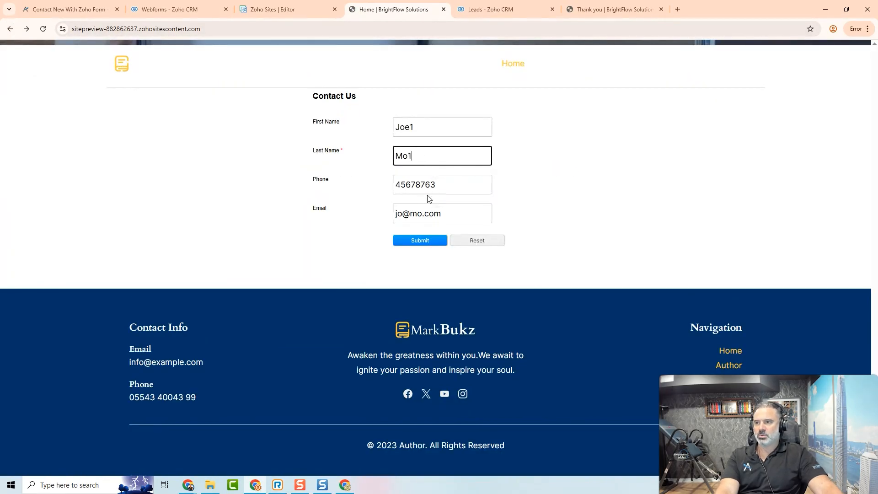
pyautogui.click(405, 214)
pyautogui.press('Return')
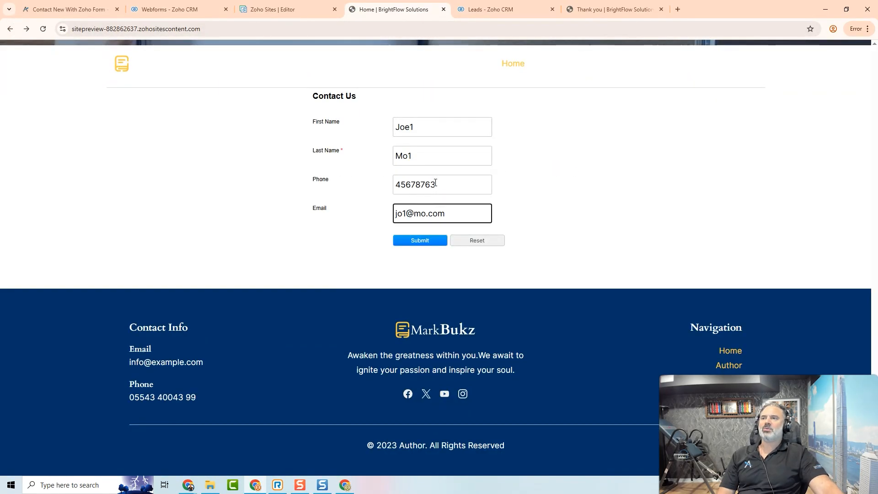
pyautogui.click(494, 11)
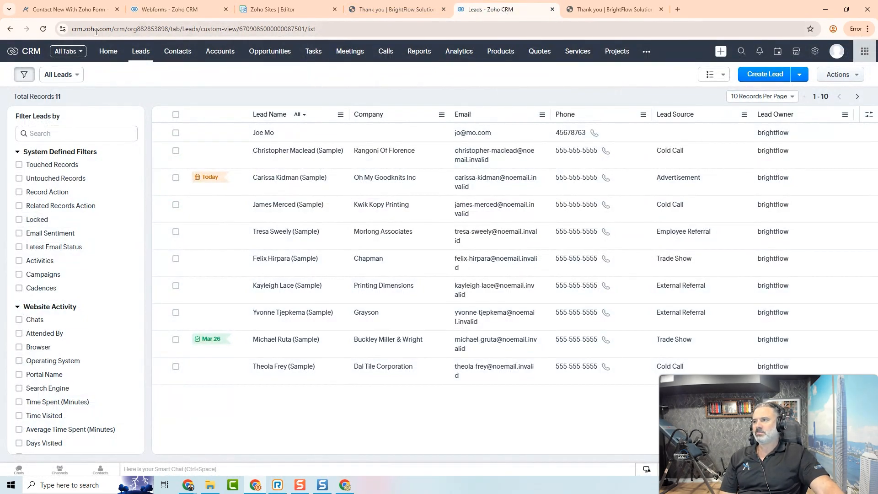
pyautogui.click(43, 29)
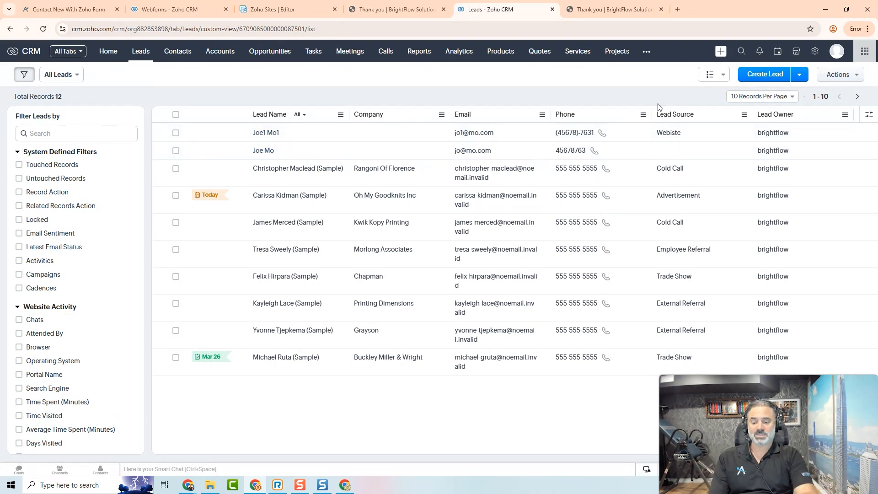
# Search the web in a new browser tab for "youtube amazing business results" and open the State of The Union 2023 video
pyautogui.hotkey('ctrl', 't')
pyautogui.write('yout')
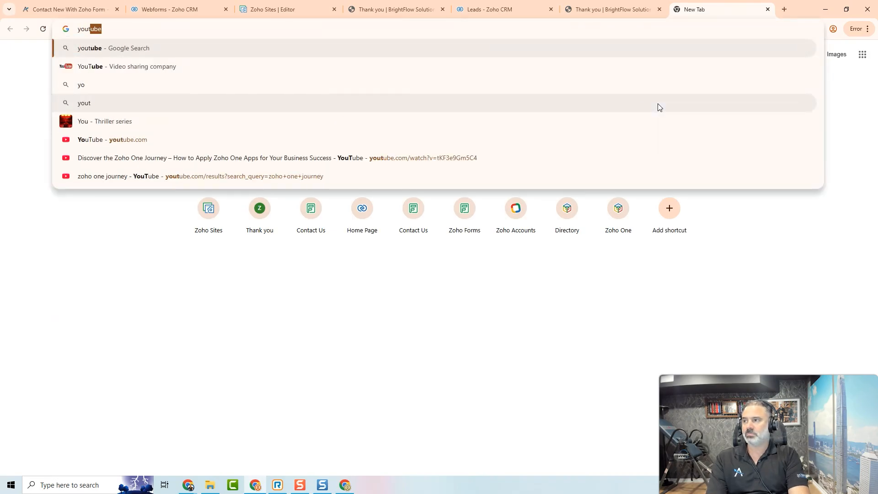
pyautogui.write('ube')
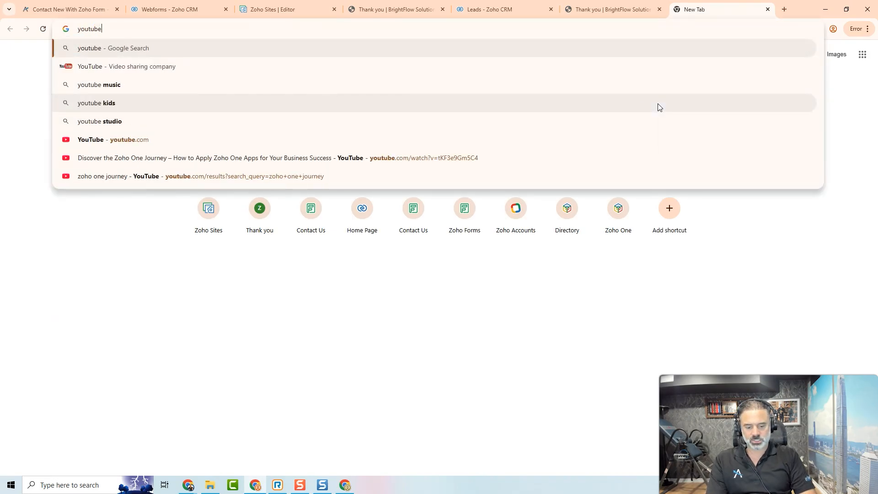
pyautogui.write(' amazing')
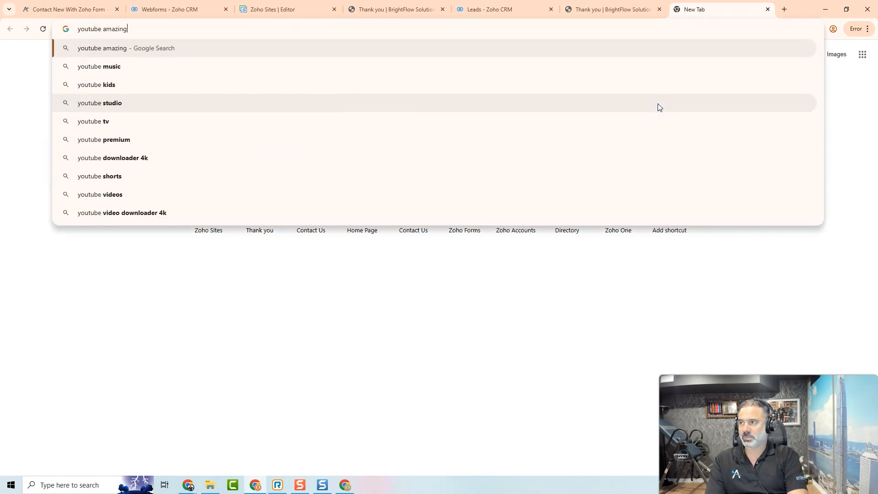
pyautogui.write(' business results')
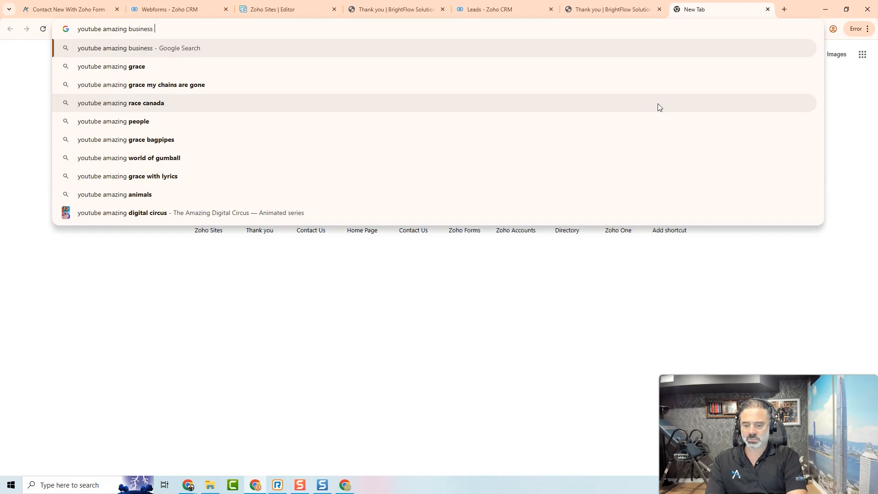
pyautogui.press('Return')
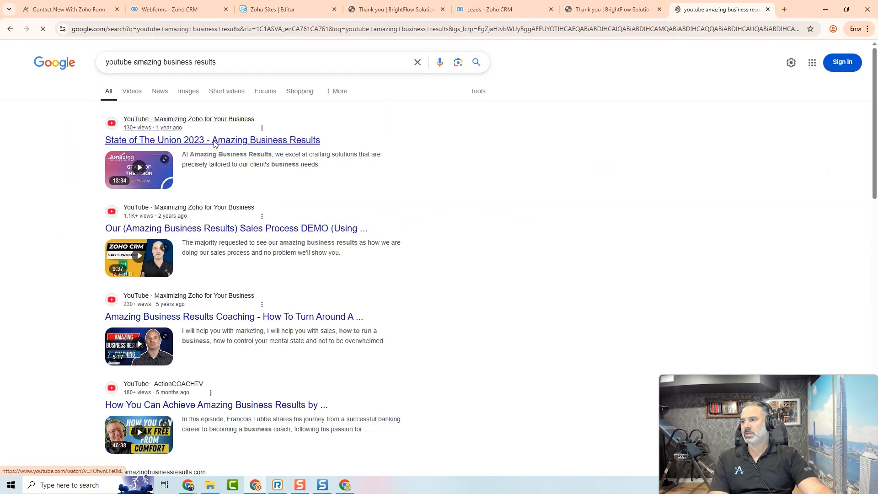
pyautogui.click(222, 141)
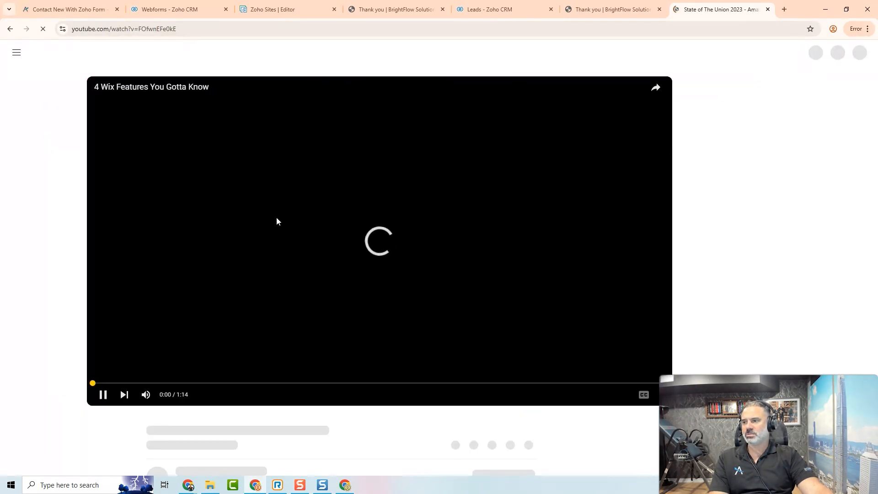
# Follow the Contact Sales link in the video's expanded description and examine the utm_source parameter in the contact page's URL
pyautogui.scroll(-2, 275, 289)
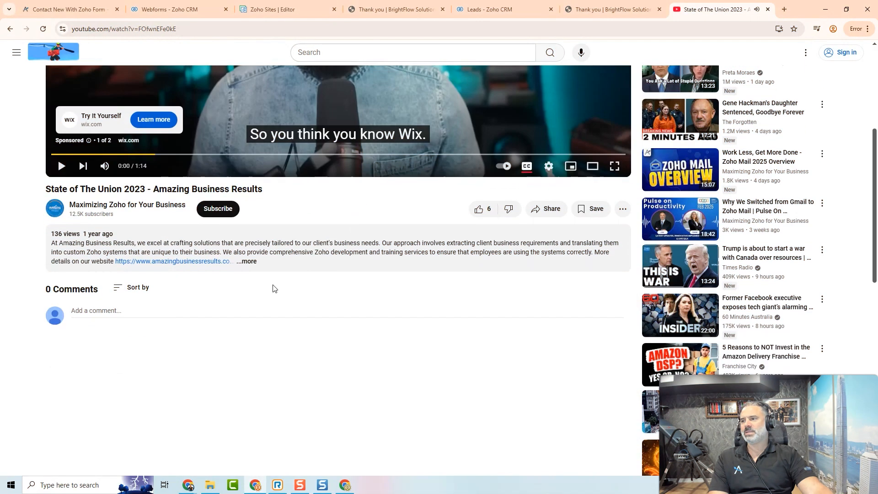
pyautogui.click(246, 261)
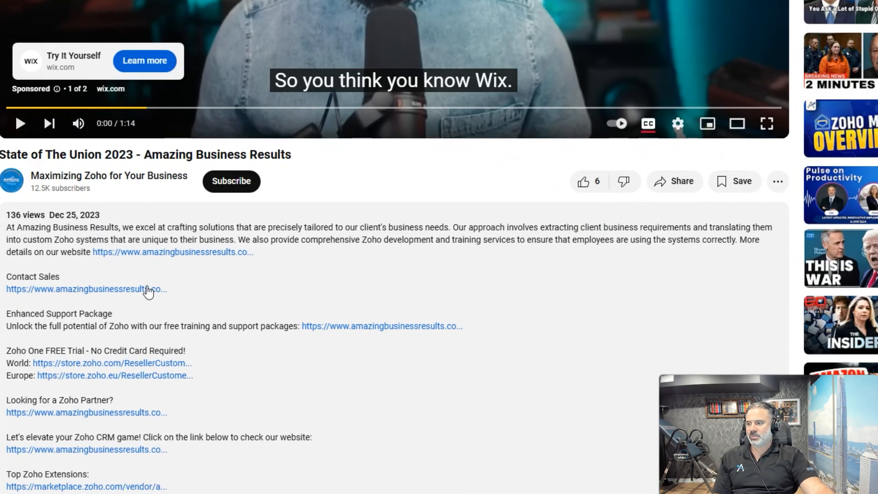
pyautogui.click(132, 293)
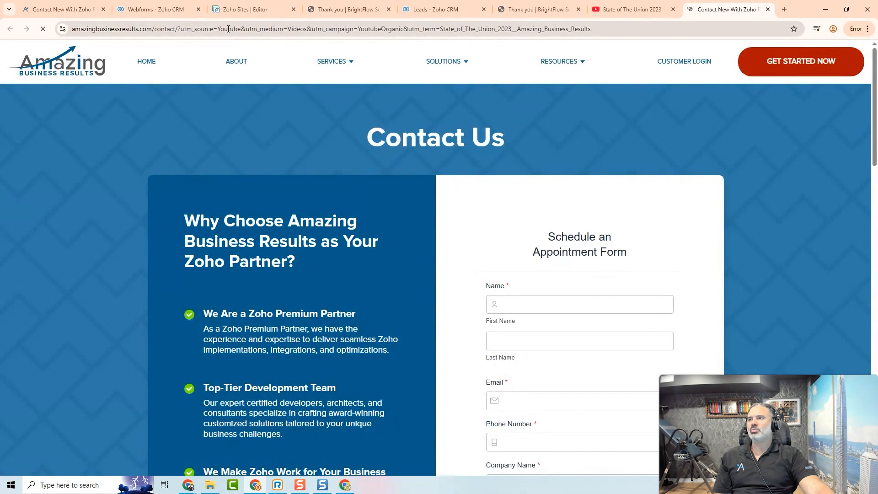
pyautogui.moveTo(179, 30); pyautogui.dragTo(336, 30)
pyautogui.doubleClick(233, 28)
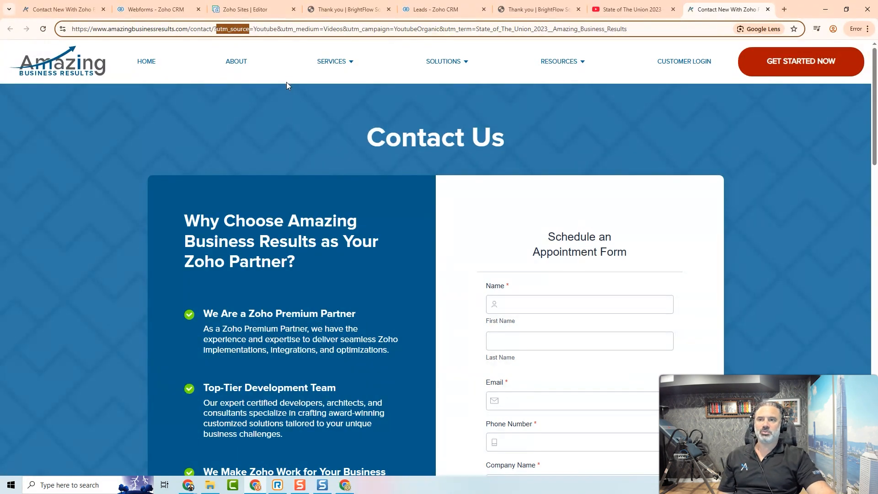
pyautogui.moveTo(214, 29); pyautogui.dragTo(248, 30)
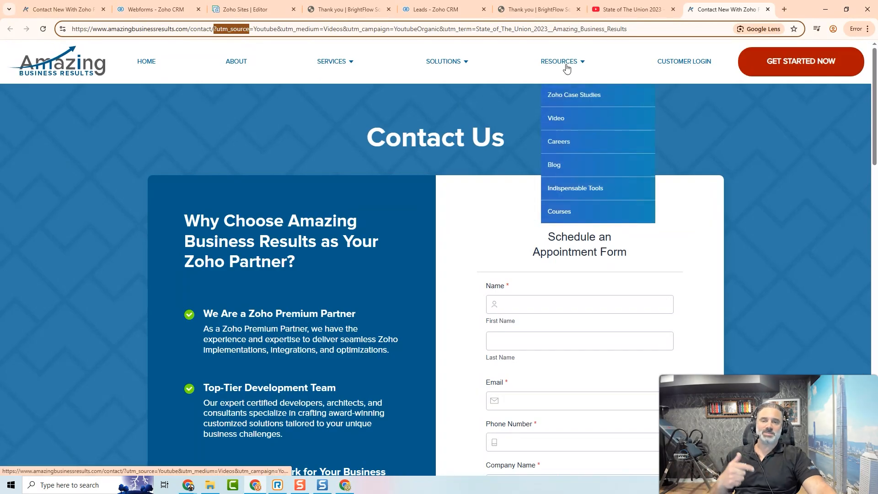
# Switch back to the BrightFlow preview site and return from the thank-you page to the Contact Us form
pyautogui.click(740, 149)
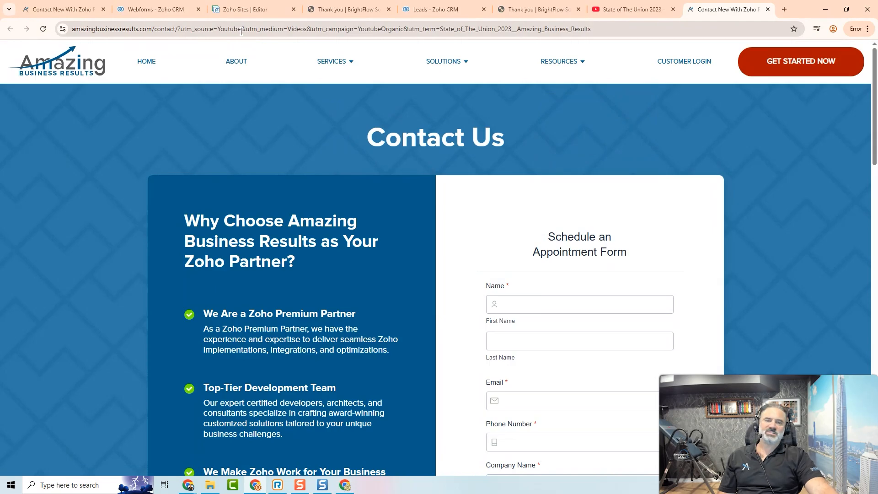
pyautogui.click(356, 11)
pyautogui.click(10, 28)
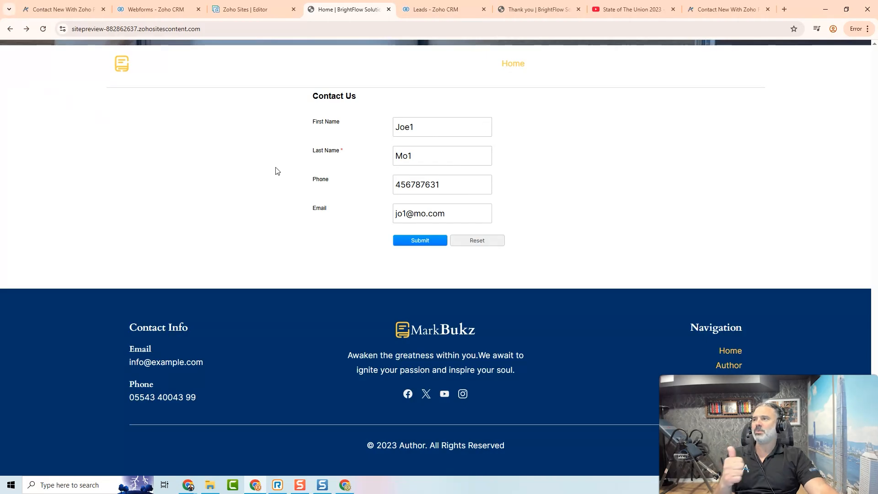
# Replace utm_source with Lead_Source in the Amazing Business Results contact page's URL and remove every parameter after the Youtube value
pyautogui.click(625, 8)
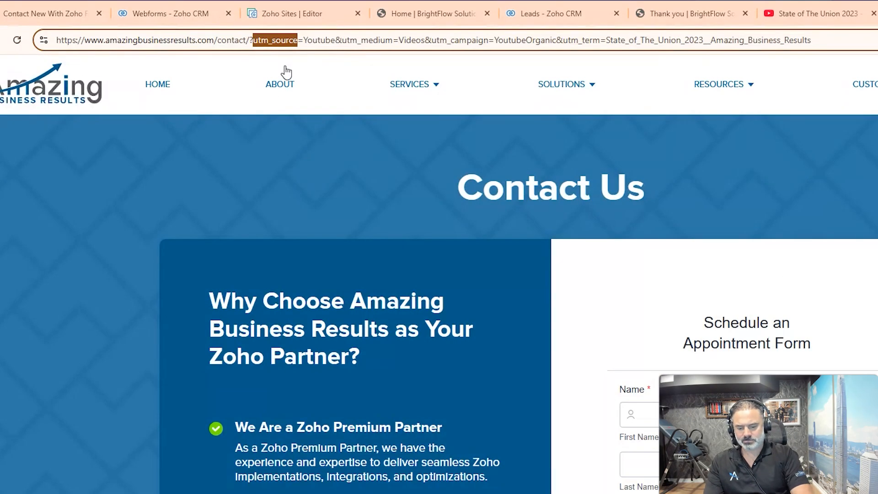
pyautogui.write('Lead_S')
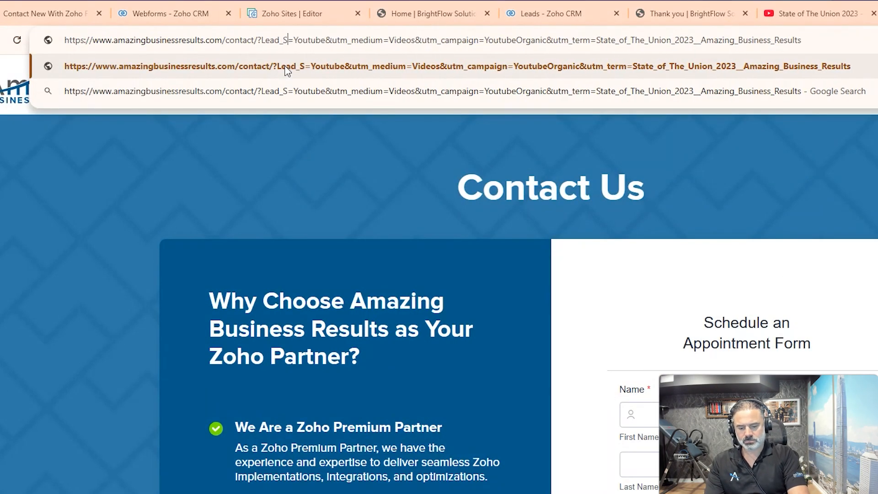
pyautogui.write('ource')
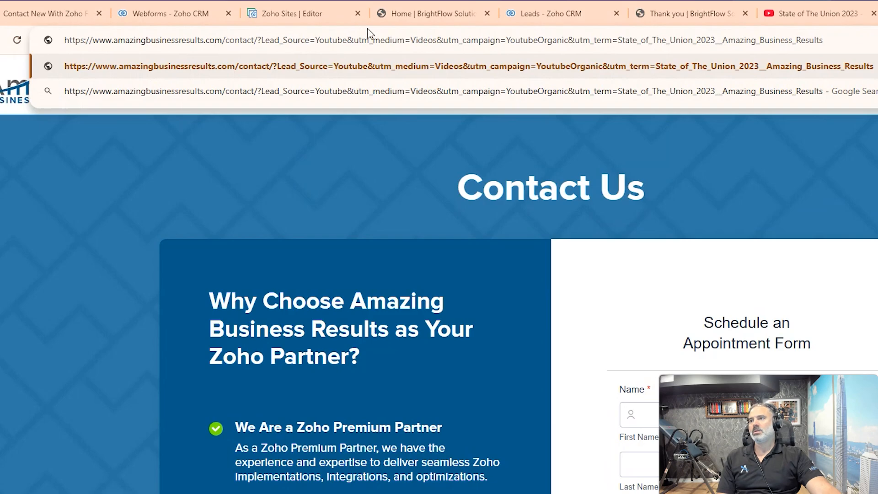
pyautogui.doubleClick(318, 41)
pyautogui.click(342, 40)
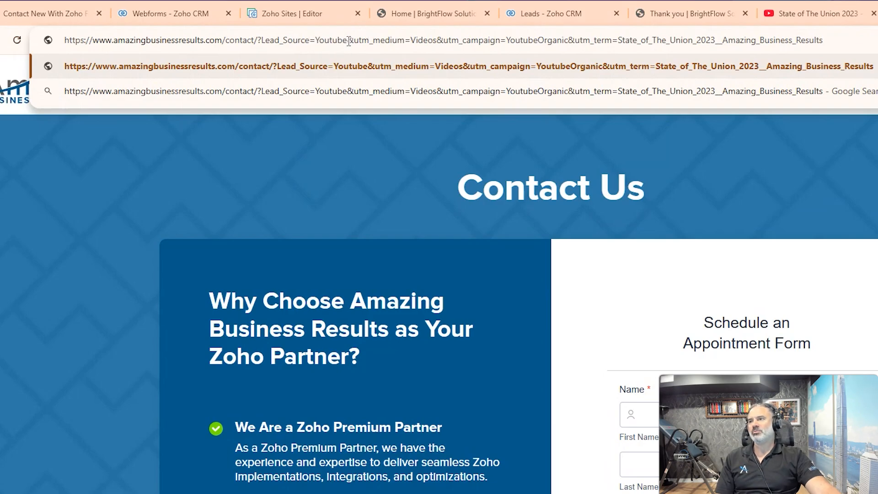
pyautogui.hotkey('shift', 'End')
pyautogui.press('BackSpace')
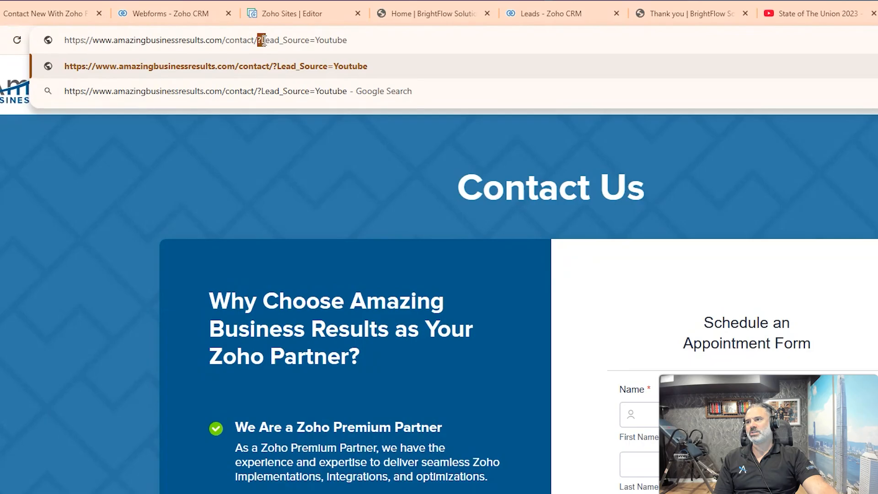
pyautogui.doubleClick(295, 40)
pyautogui.doubleClick(335, 40)
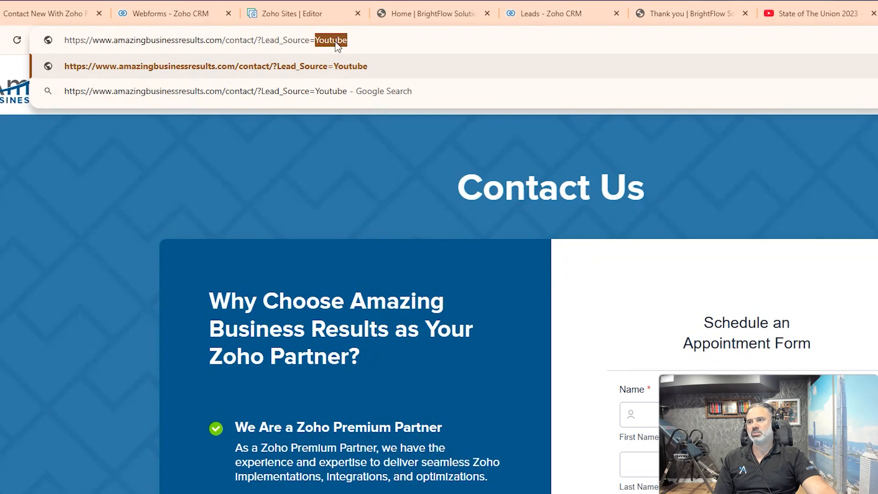
pyautogui.click(376, 41)
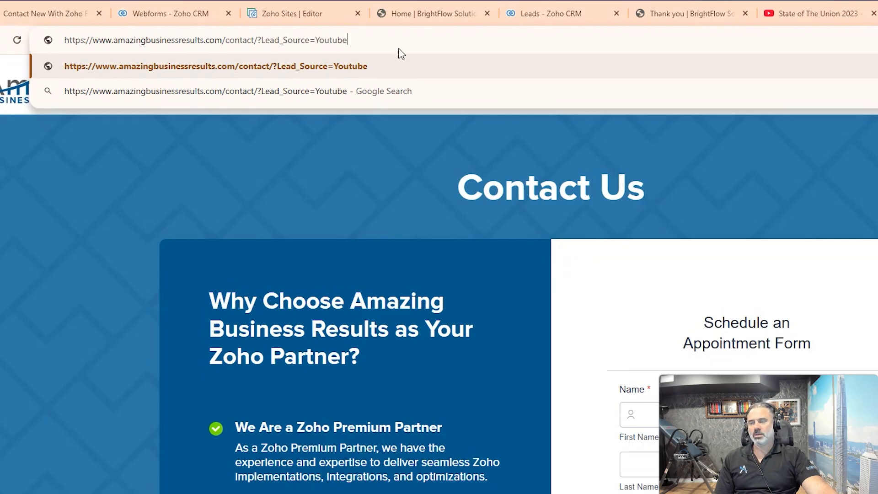
pyautogui.click(854, 165)
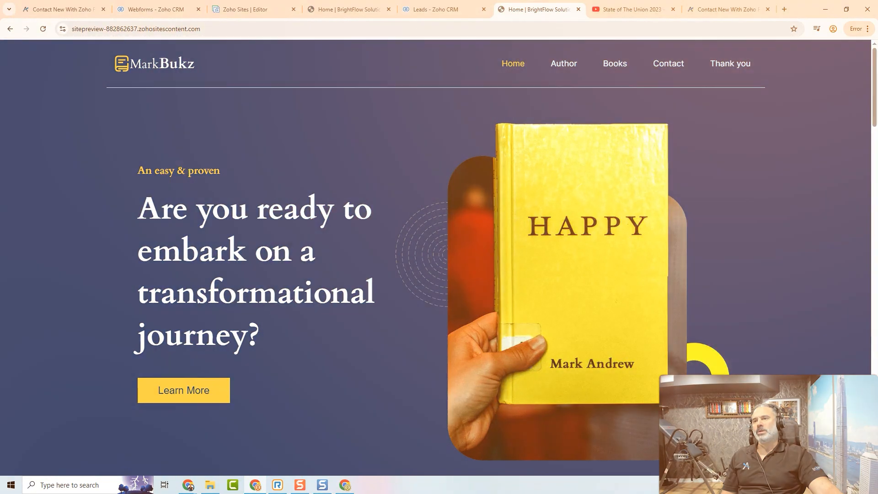
# Look through the preview site's home page and check the Lead Source values in the CRM Leads list
pyautogui.scroll(-15, 657, 314)
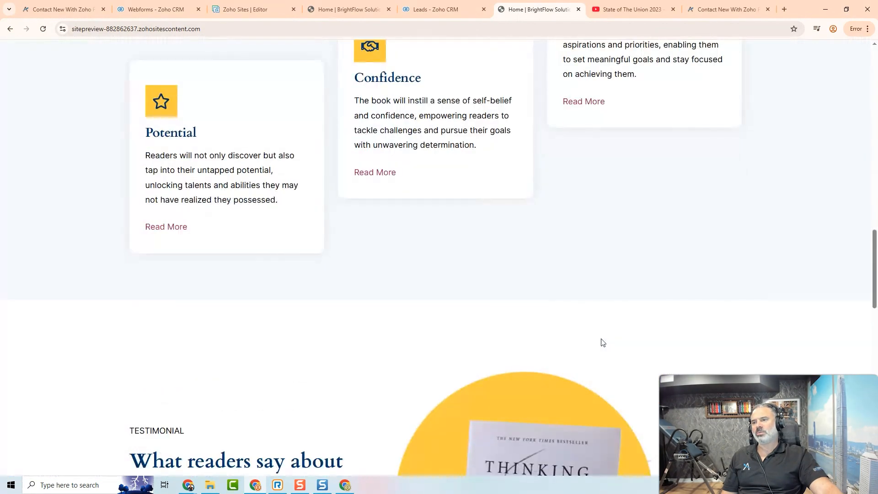
pyautogui.scroll(-15, 603, 343)
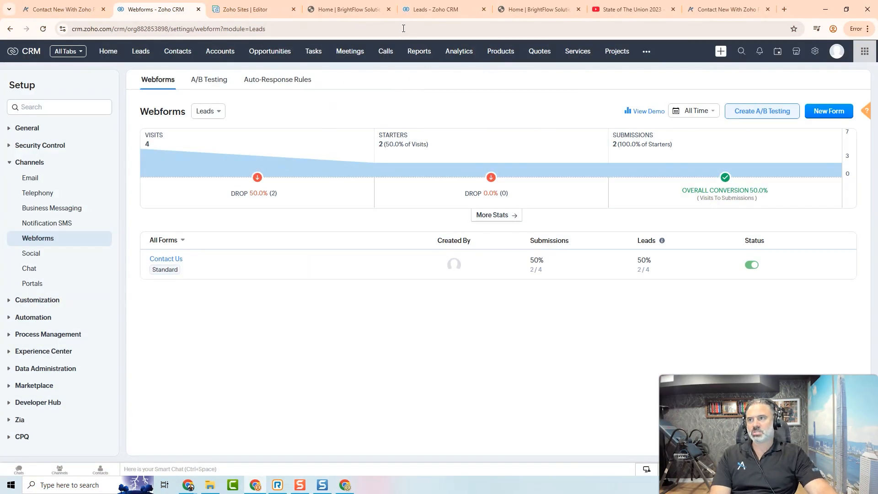
pyautogui.click(403, 10)
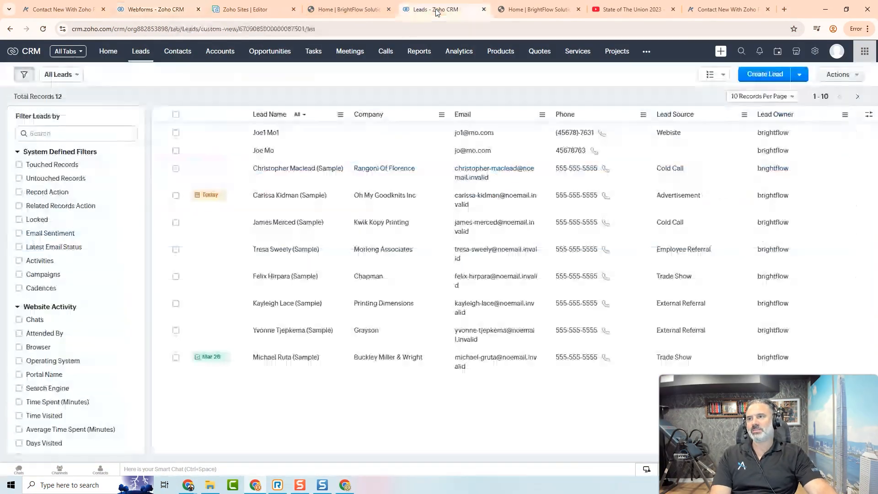
pyautogui.click(389, 3)
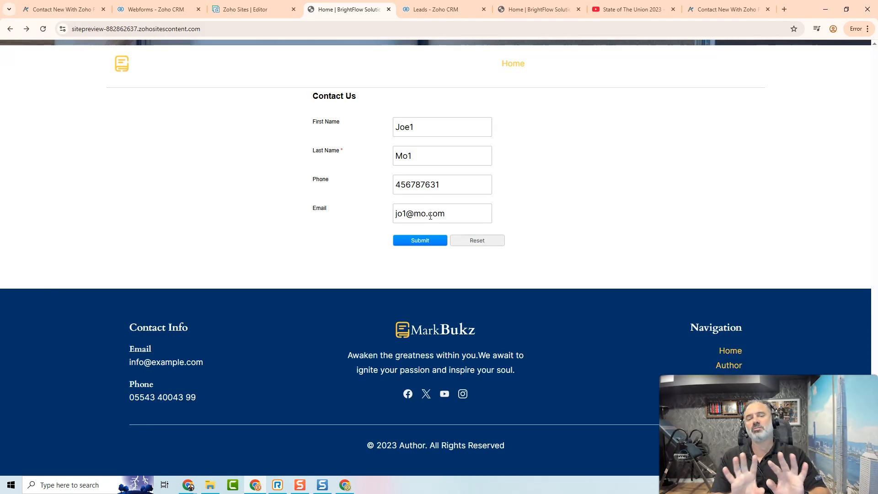
# Create an A/B test named Different Color for the Contact Us form from the CRM Webforms page
pyautogui.click(143, 10)
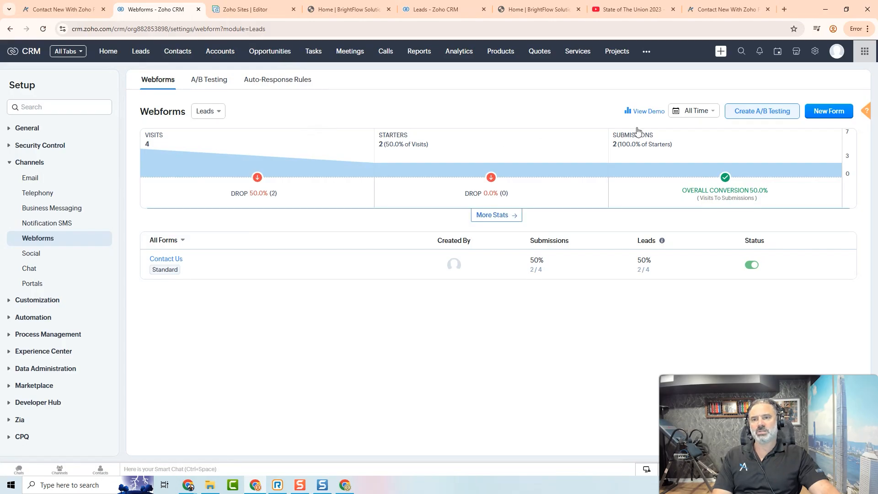
pyautogui.click(758, 114)
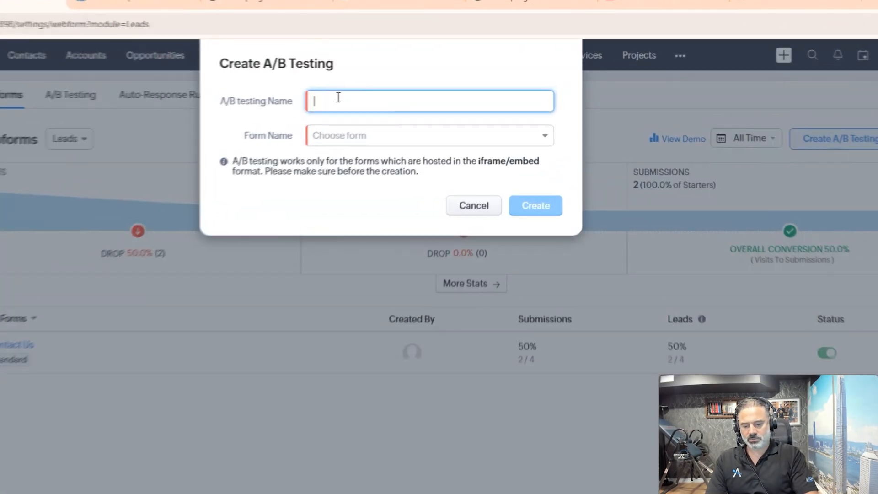
pyautogui.write('Different Color')
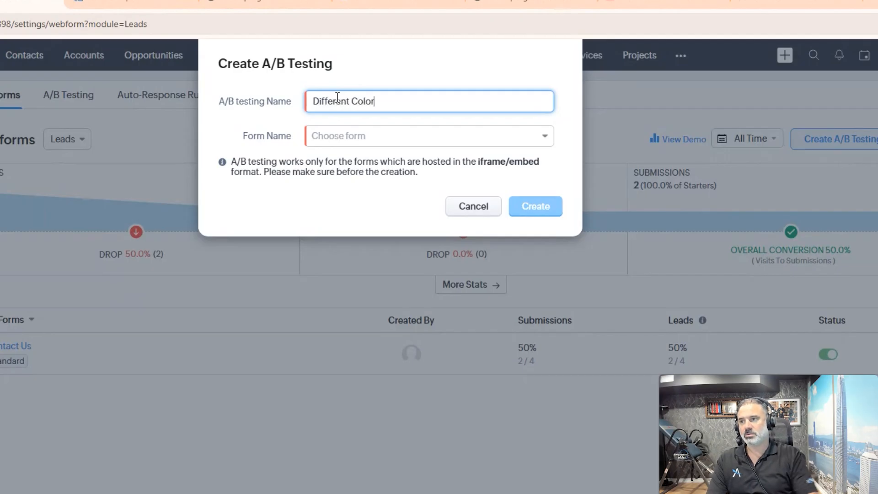
pyautogui.click(389, 143)
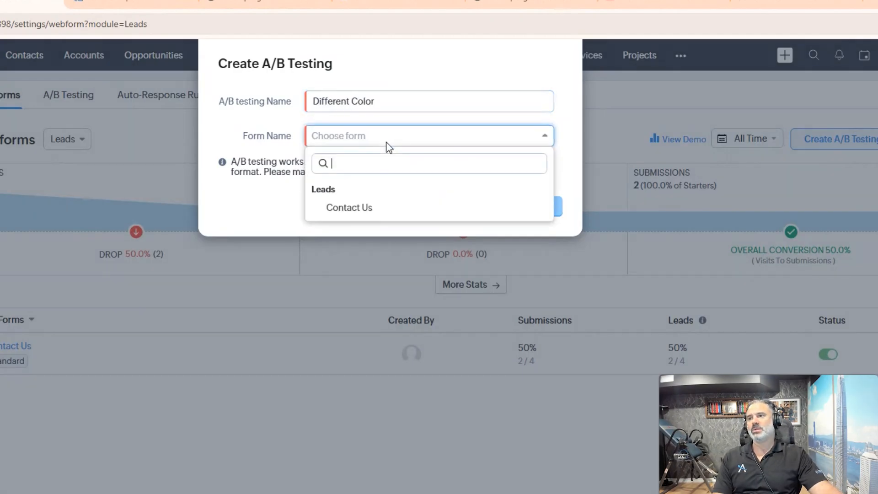
pyautogui.click(364, 208)
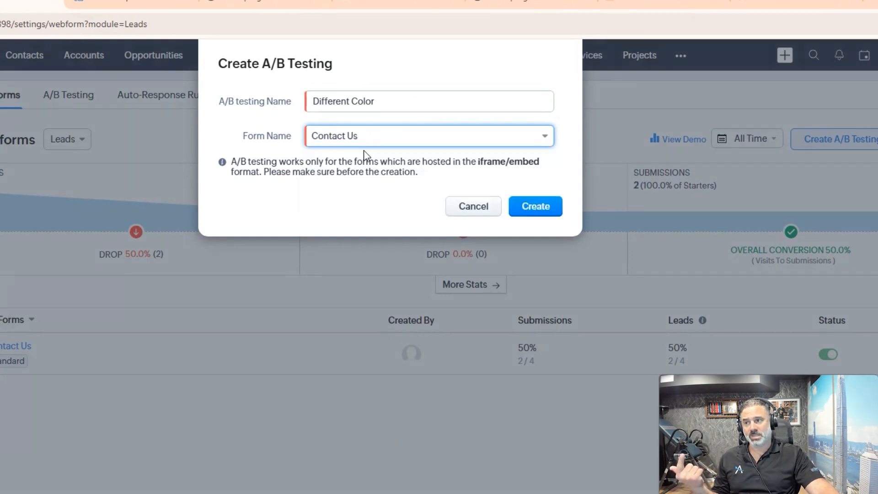
pyautogui.click(535, 208)
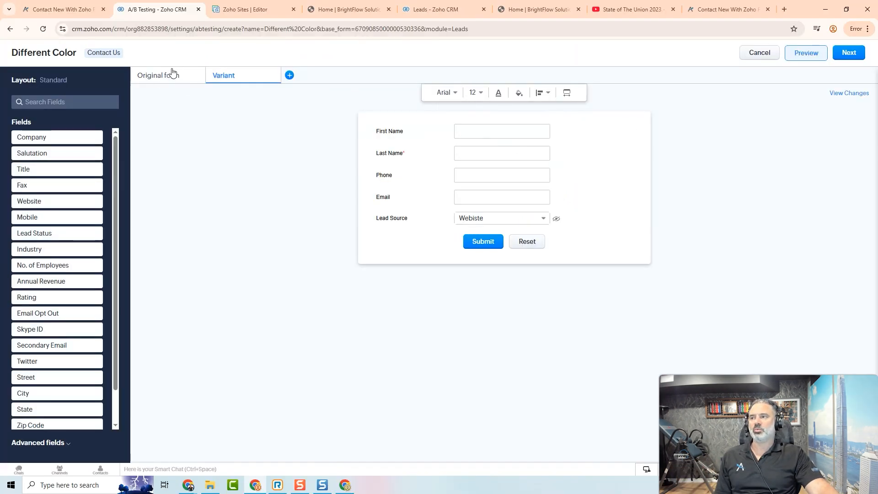
# View the original form, and relabel the variant's Submit button as Request A Call and its Reset button as Reset Form
pyautogui.click(167, 78)
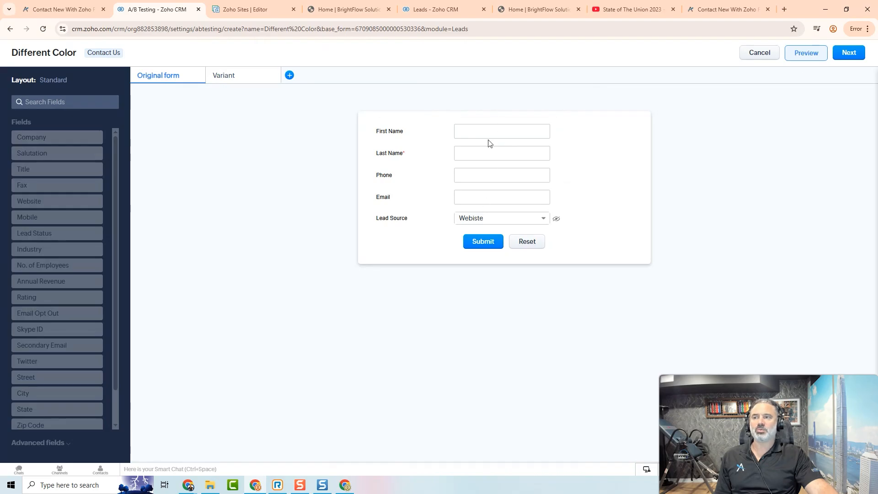
pyautogui.click(222, 76)
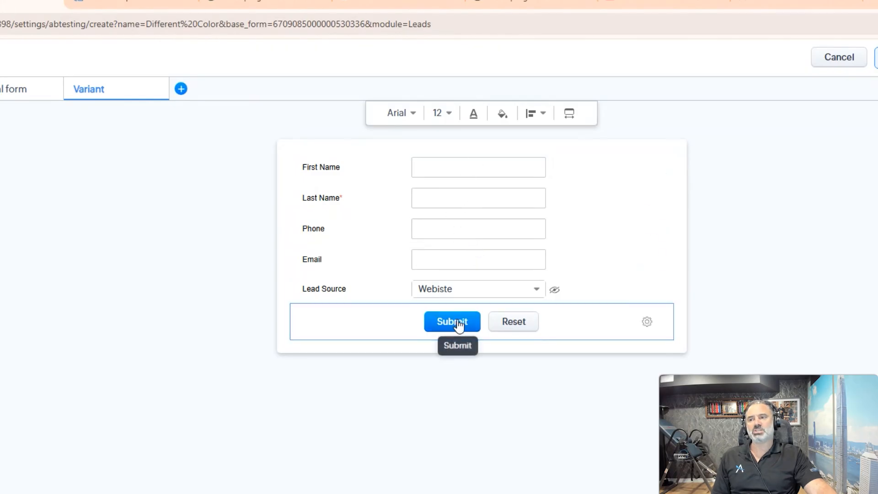
pyautogui.click(648, 321)
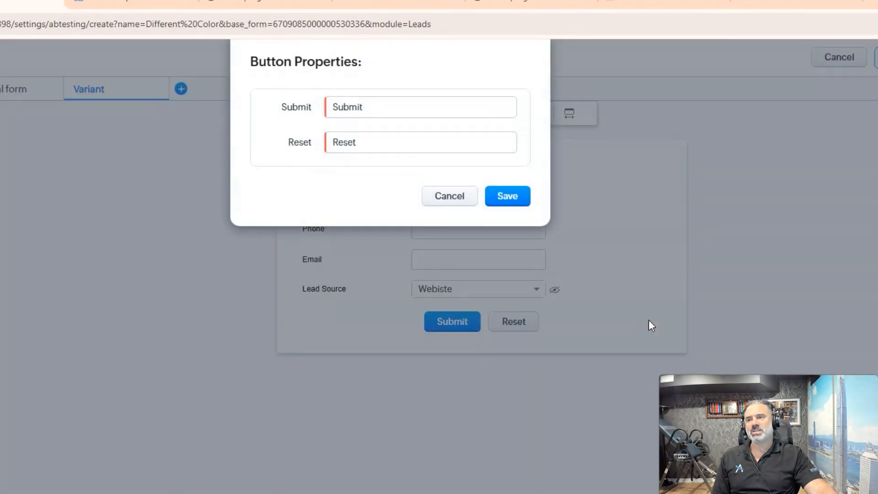
pyautogui.moveTo(363, 109); pyautogui.dragTo(304, 110)
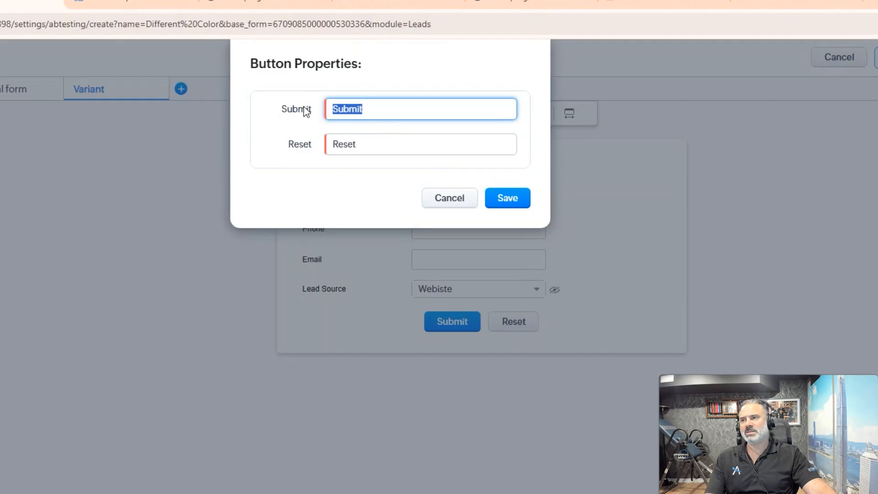
pyautogui.write('Re')
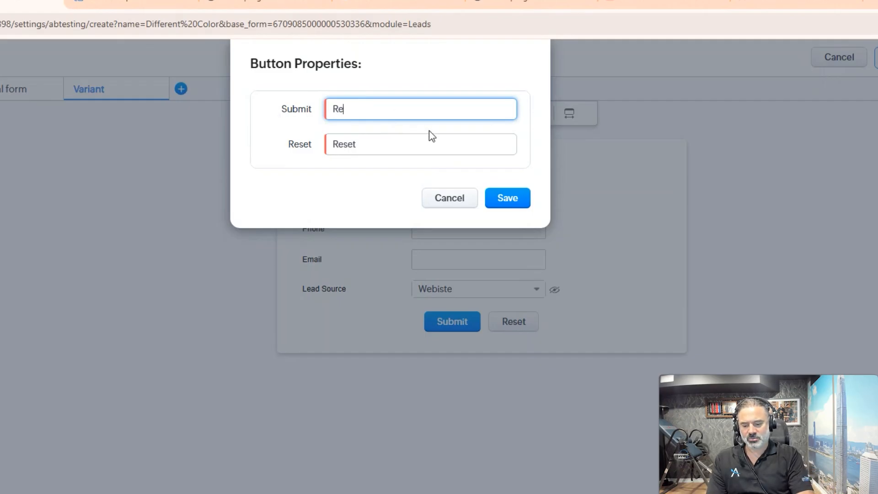
pyautogui.write('quest A Call')
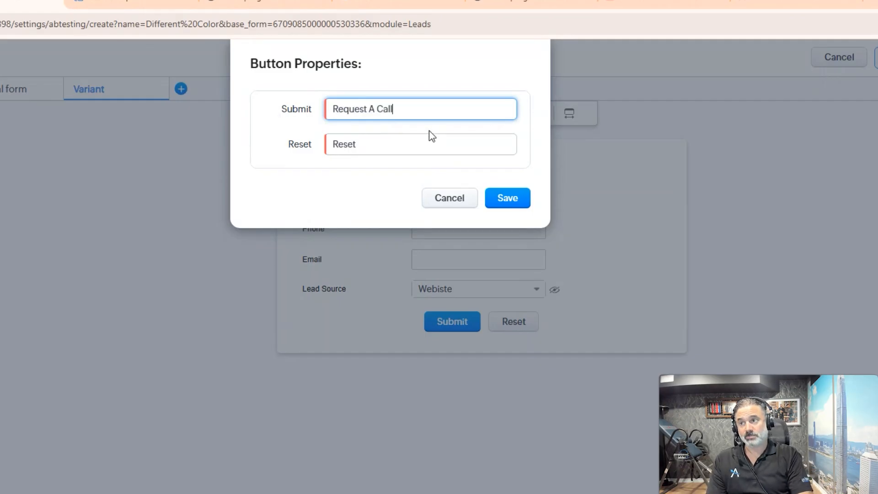
pyautogui.click(410, 146)
pyautogui.write('F')
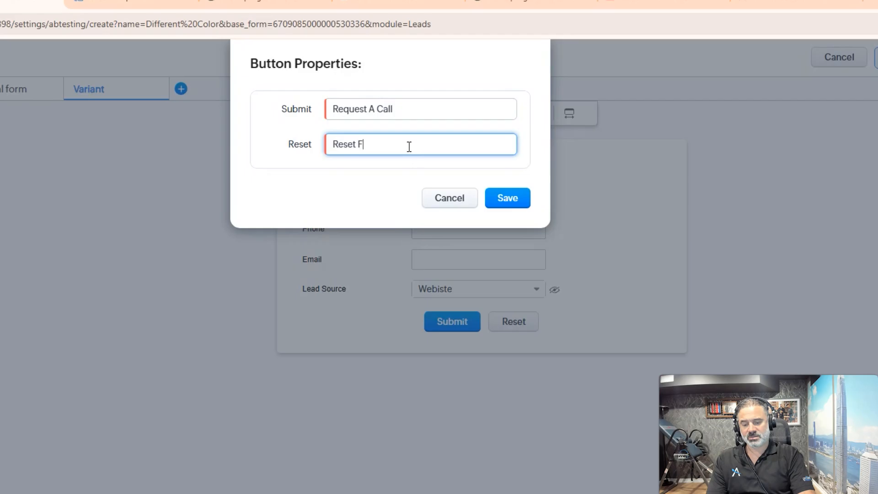
pyautogui.write('orm')
pyautogui.click(506, 202)
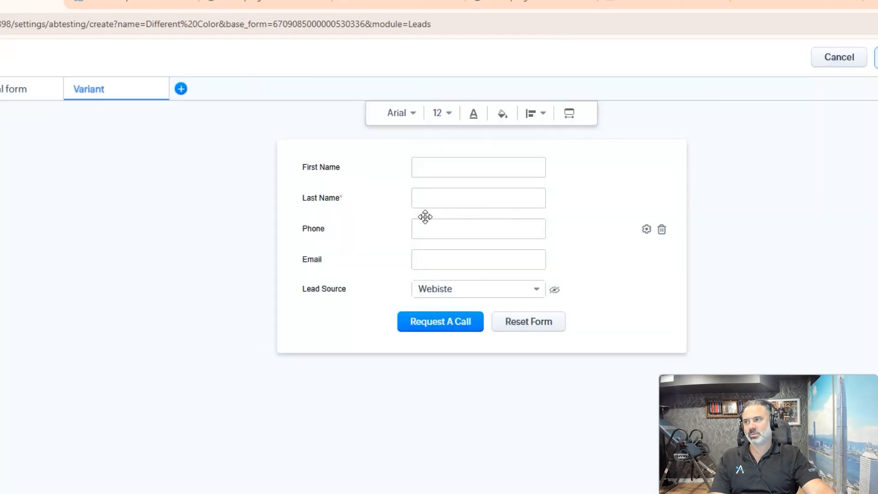
# Rename the A/B test to Different CTA
pyautogui.doubleClick(0, 59)
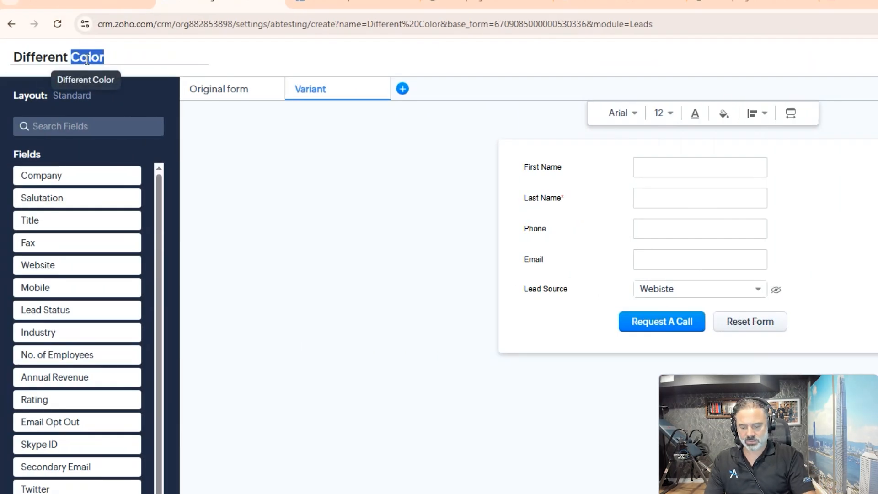
pyautogui.write('CTA')
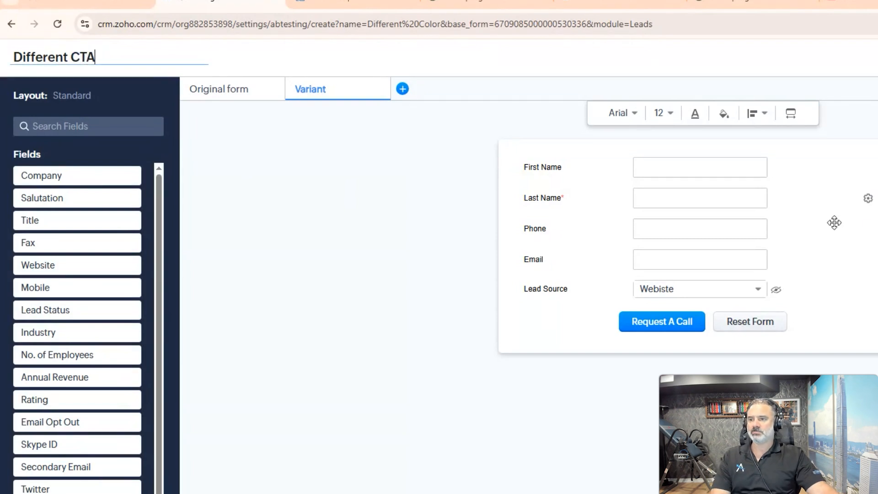
pyautogui.click(874, 221)
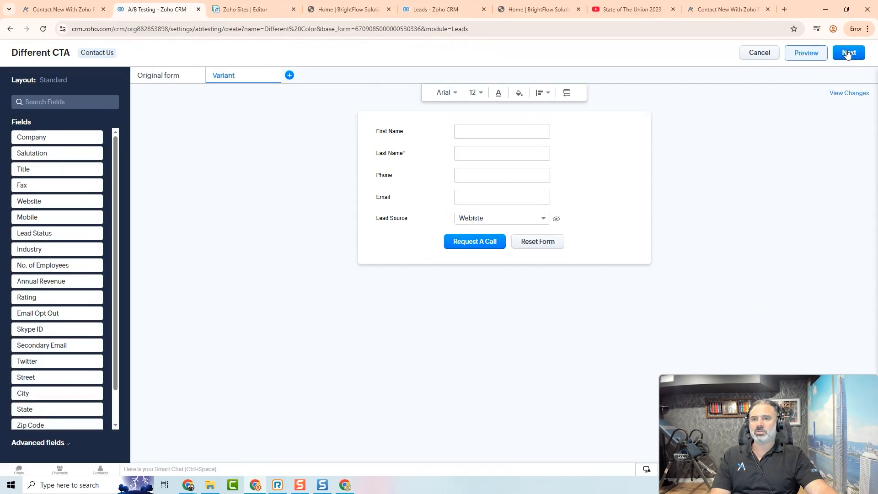
# Configure the A/B test to end after 10 days and send an email notification of the winner
pyautogui.click(847, 54)
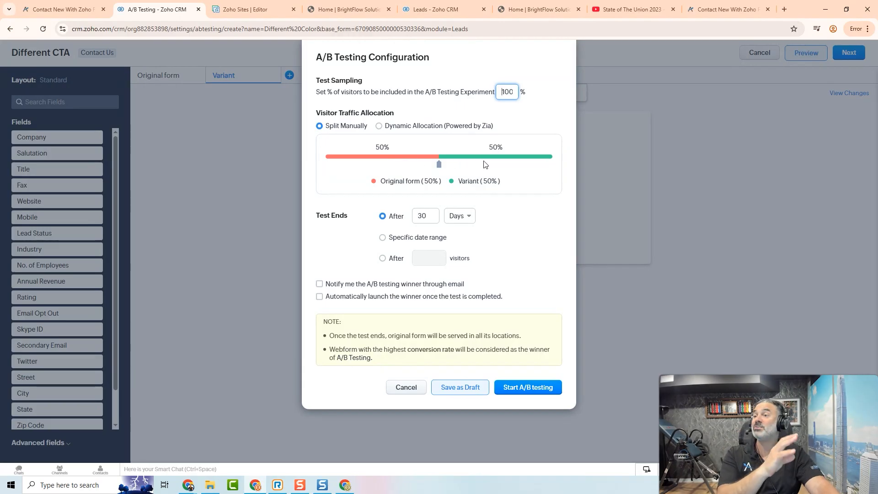
pyautogui.doubleClick(422, 220)
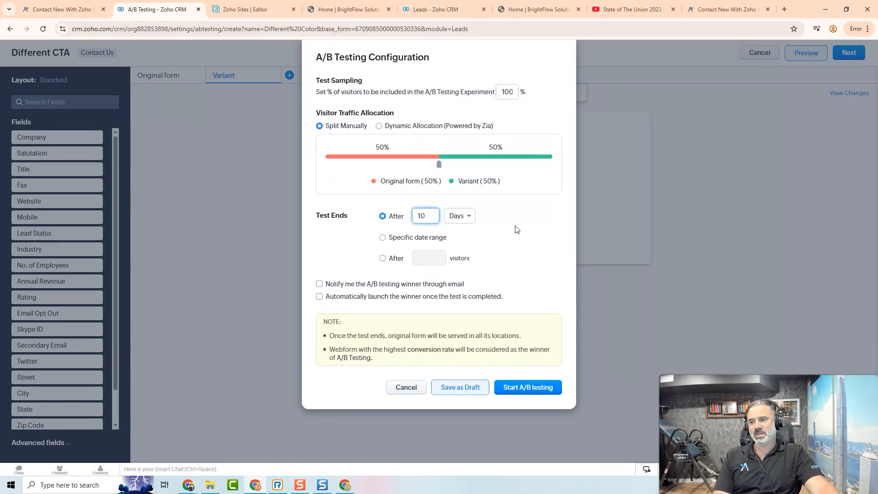
pyautogui.click(361, 284)
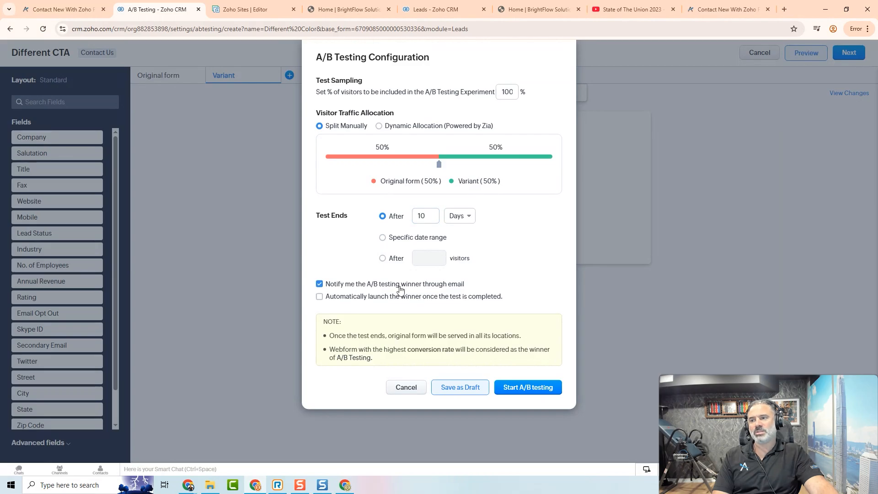
# Launch the winner automatically if its conversion rate is 50% more than the runner form, and start the A/B test
pyautogui.click(452, 295)
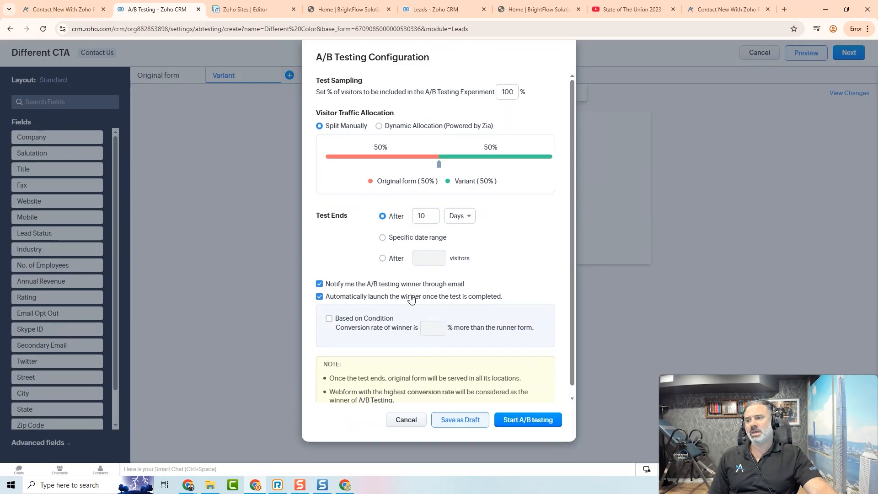
pyautogui.click(344, 321)
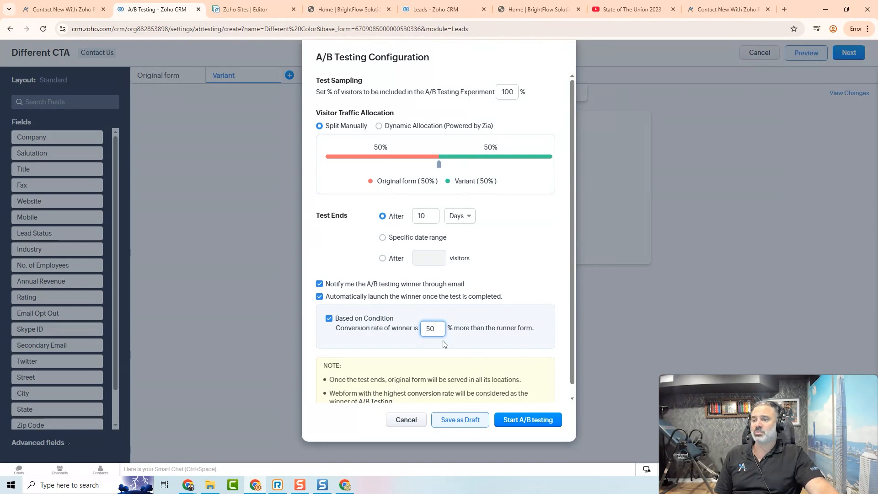
pyautogui.click(530, 418)
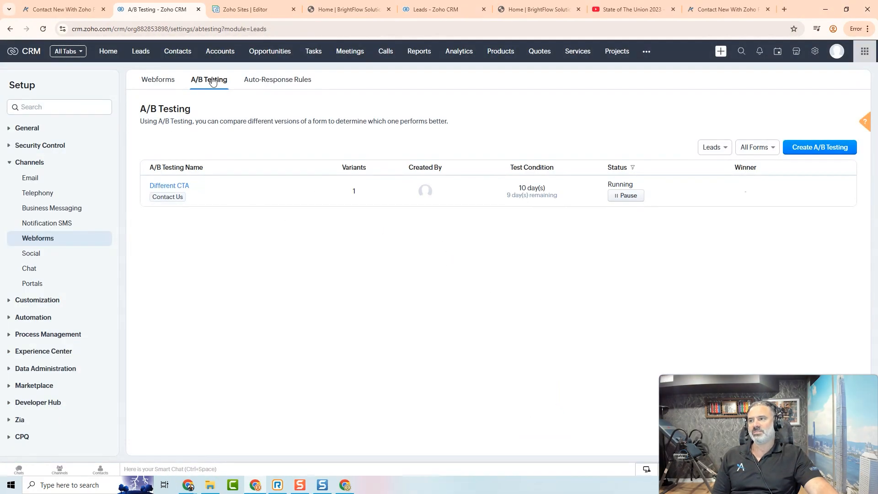
# View the Webforms statistics in the CRM, and reload the preview site to check which version of the Contact Us form it serves
pyautogui.click(156, 82)
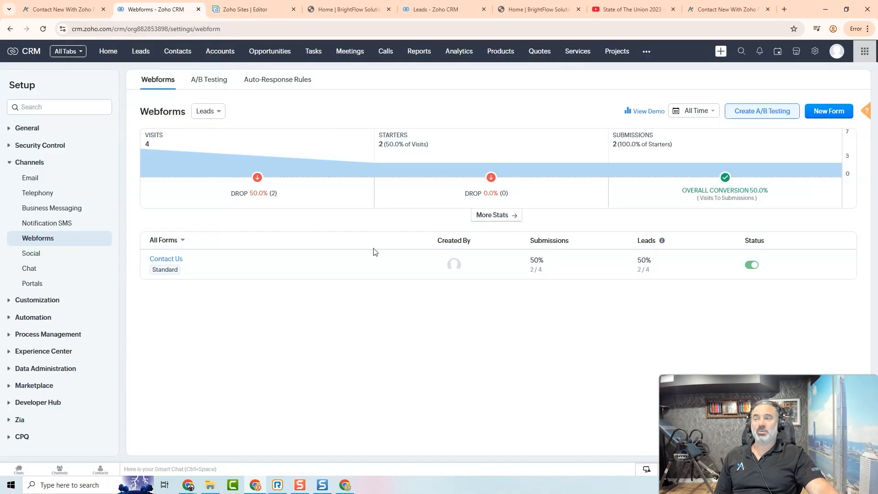
pyautogui.click(343, 10)
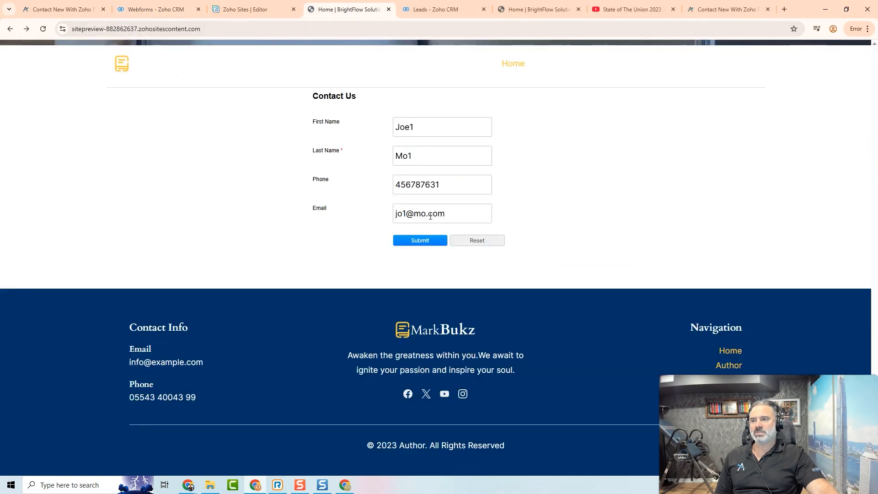
pyautogui.click(46, 28)
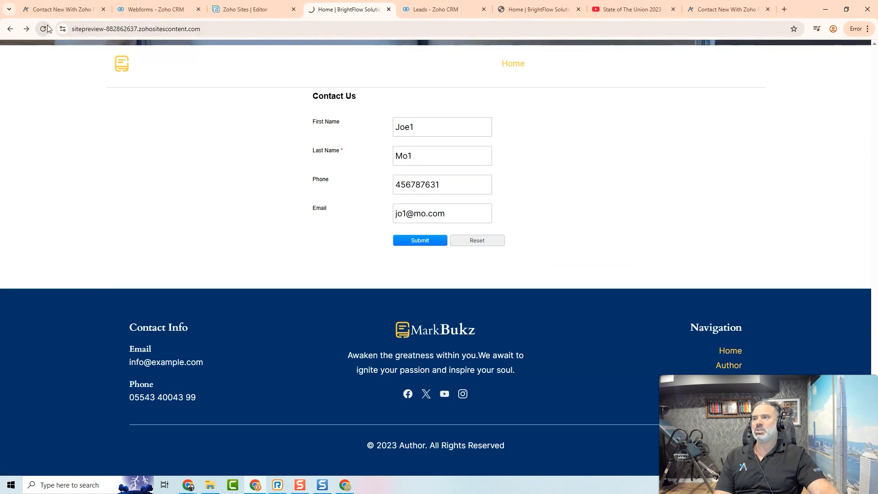
pyautogui.scroll(4, 565, 222)
pyautogui.scroll(-1, 488, 253)
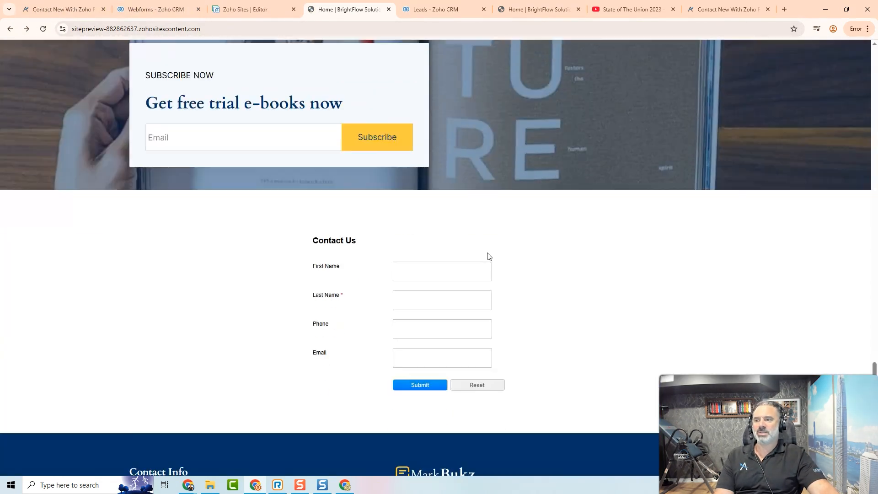
pyautogui.scroll(-3, 487, 256)
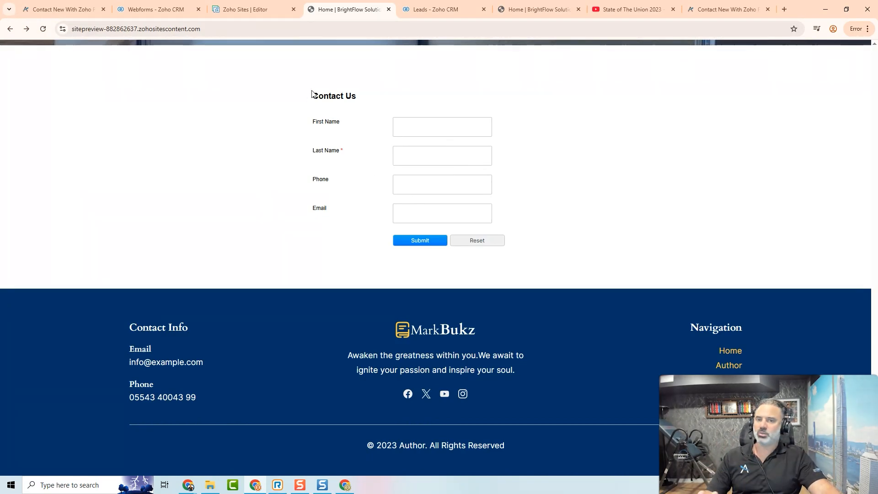
pyautogui.click(160, 10)
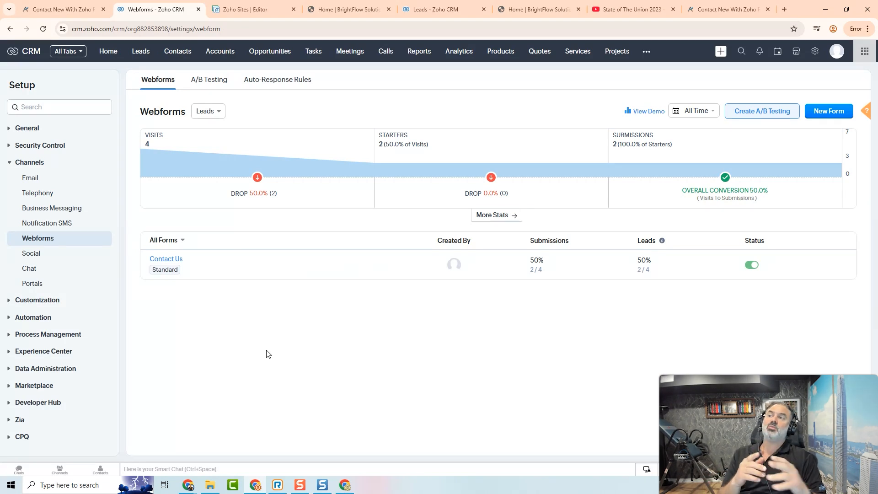
# Look through the Schedule an Appointment form on the Amazing Business Results contact page and return to the CRM Webforms page
pyautogui.click(73, 16)
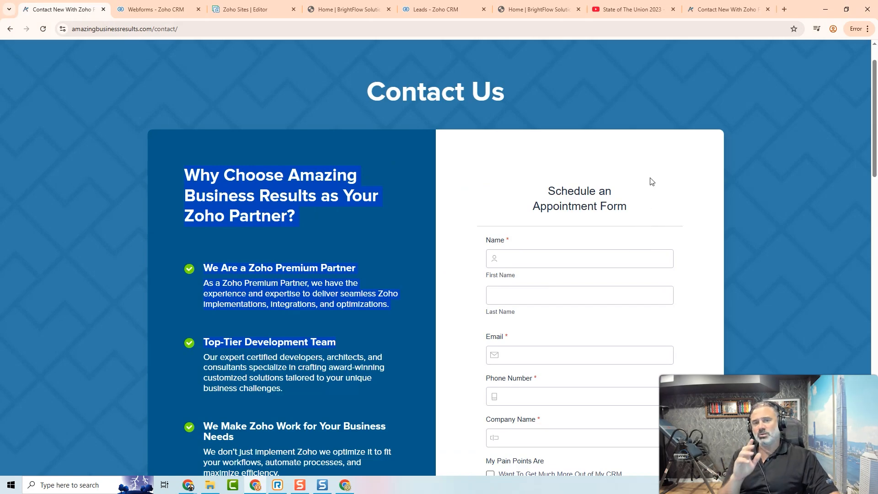
pyautogui.scroll(-3, 643, 238)
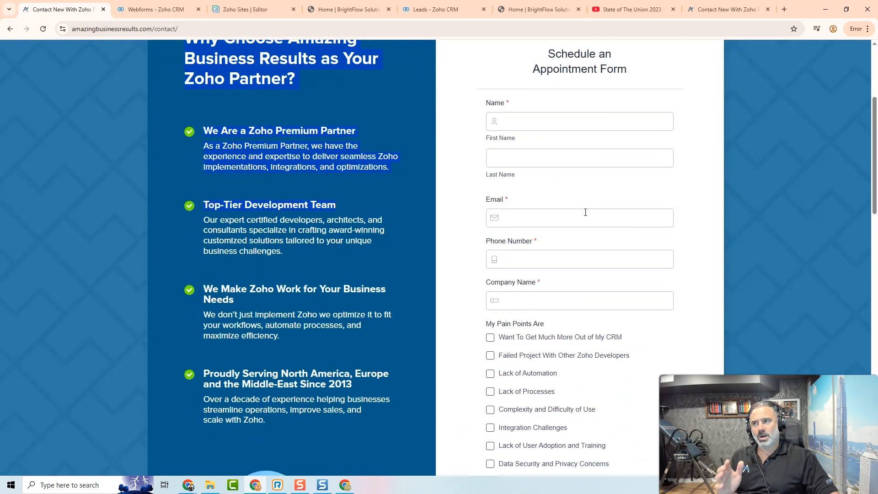
pyautogui.click(168, 10)
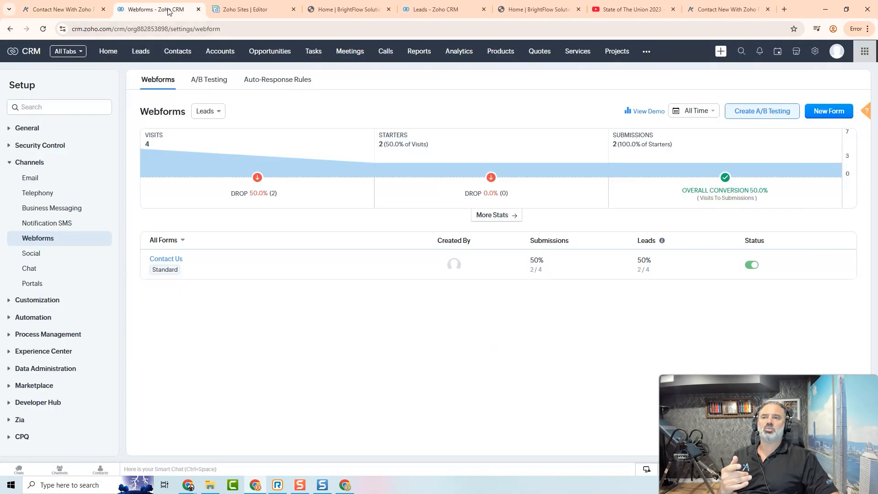